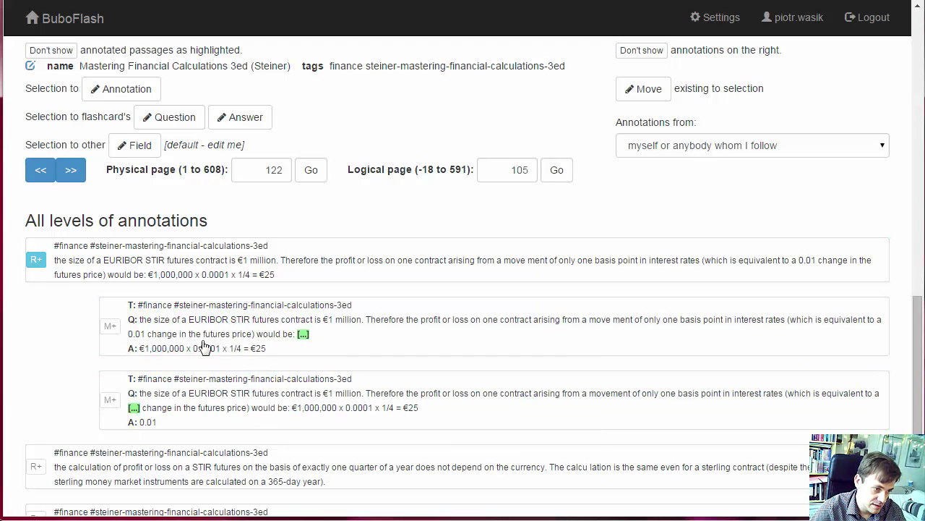
- Examine the flashcard whose answer is the €25 calculation in the page's annotation list, and close it
{"action": "left_click", "coordinate": [207, 342]}
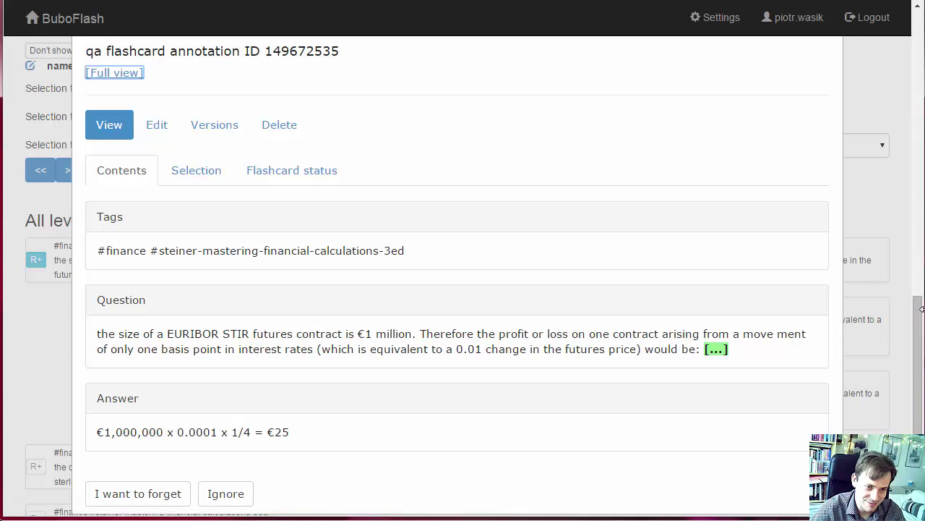
{"action": "scroll", "coordinate": [919, 310], "scroll_direction": "up", "scroll_amount": 3}
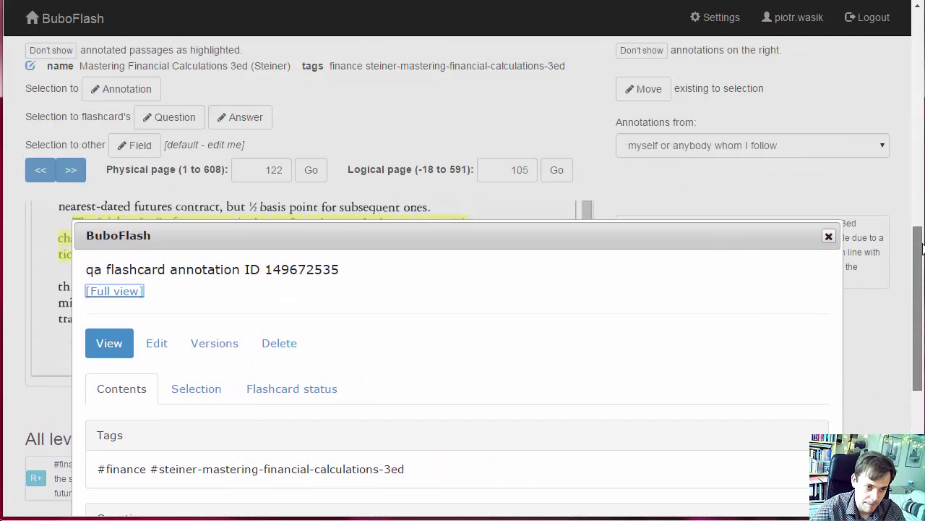
{"action": "left_click", "coordinate": [830, 240]}
{"action": "left_click_drag", "start_coordinate": [918, 293], "coordinate": [920, 80]}
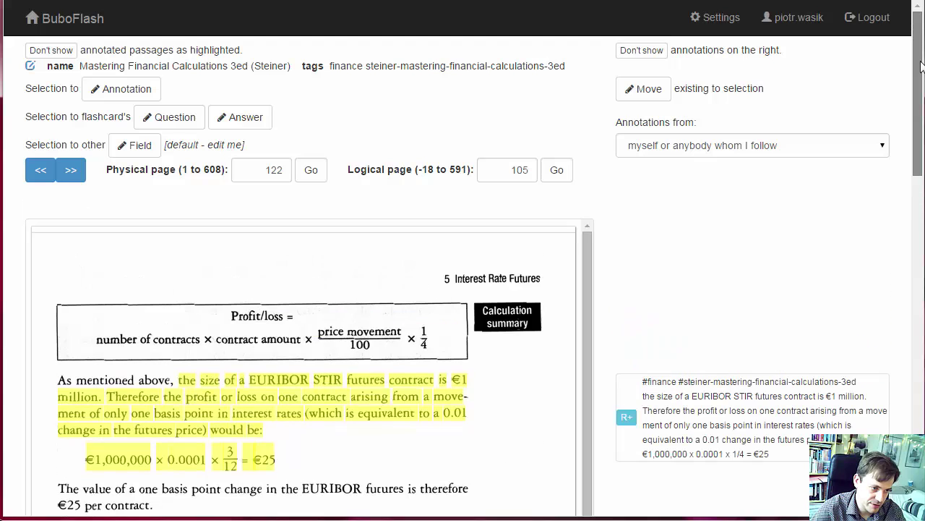
- On physical page 123, make an annotation from the introductory paragraph from "There is a large number" to "exchanges and contracts:"
{"action": "left_click", "coordinate": [85, 180]}
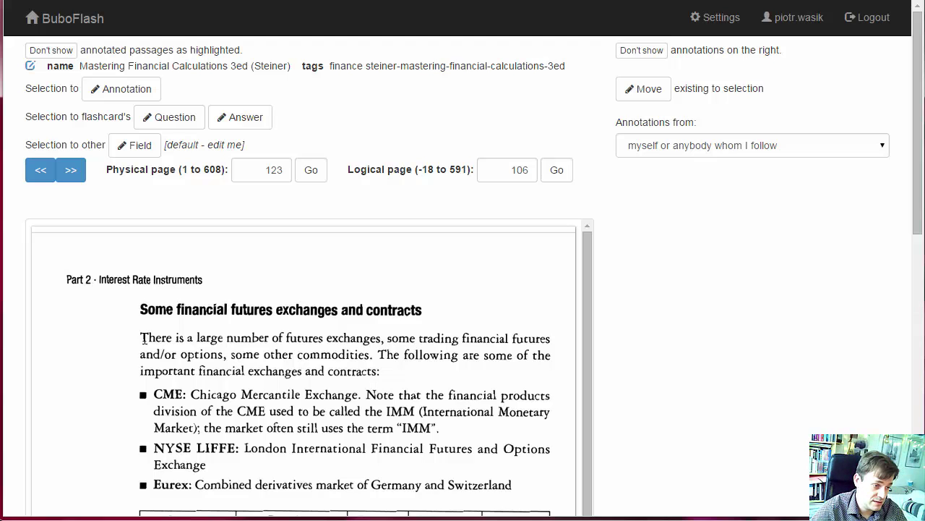
{"action": "left_click_drag", "start_coordinate": [143, 338], "coordinate": [377, 370]}
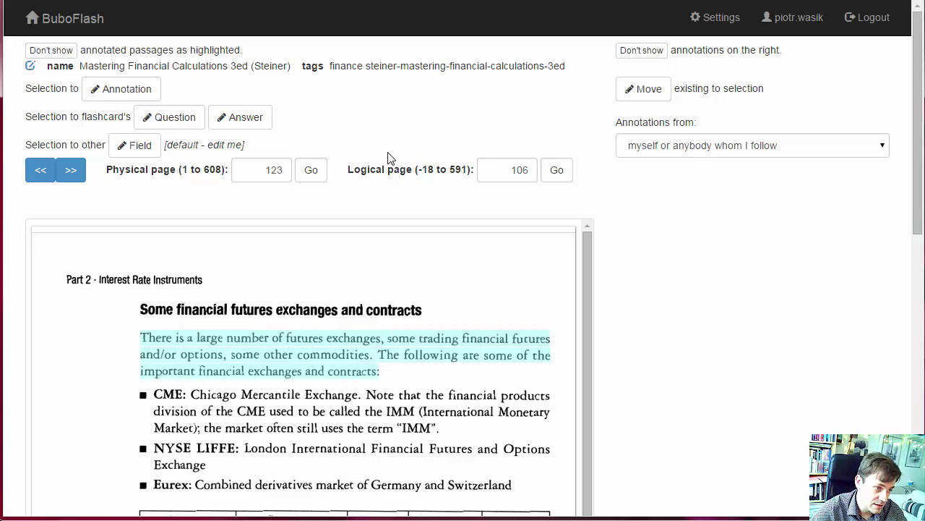
{"action": "left_click", "coordinate": [114, 91]}
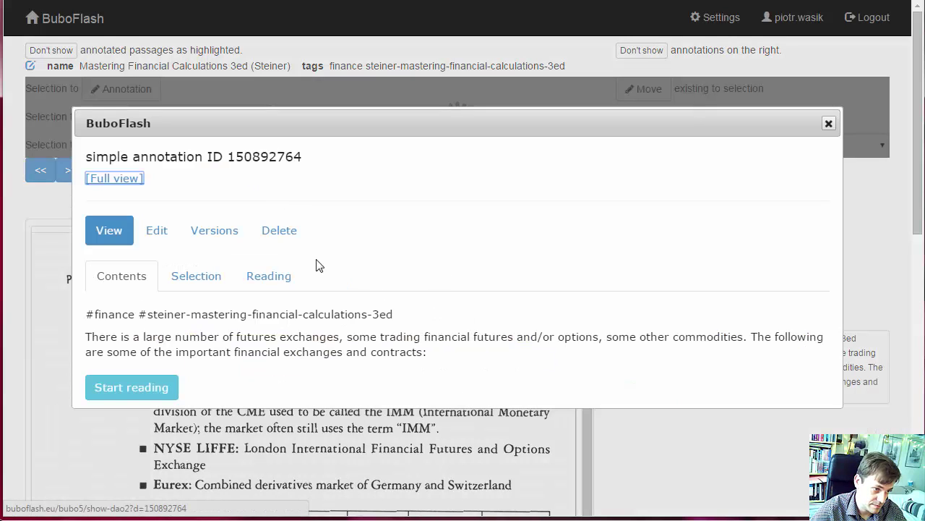
- Open the new annotation's full view in a separate browser tab and switch to it
{"action": "right_click", "coordinate": [102, 178]}
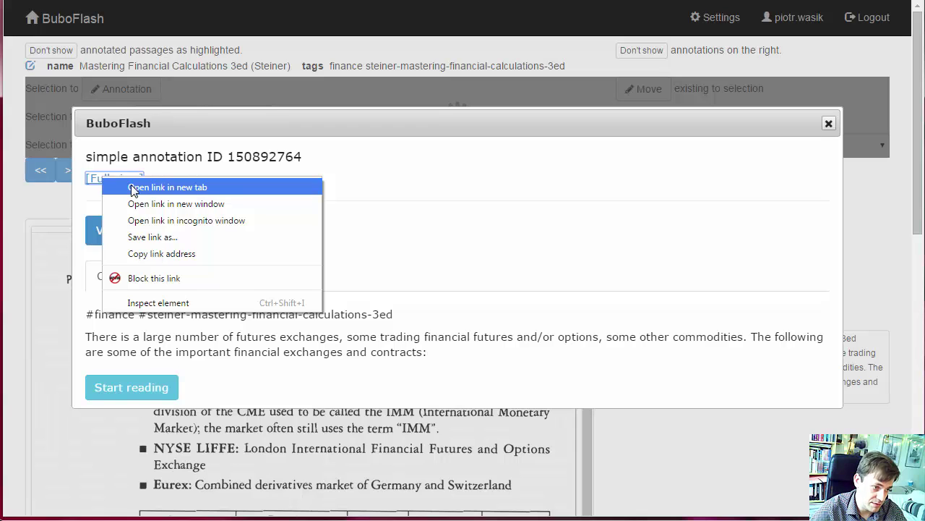
{"action": "left_click", "coordinate": [133, 189]}
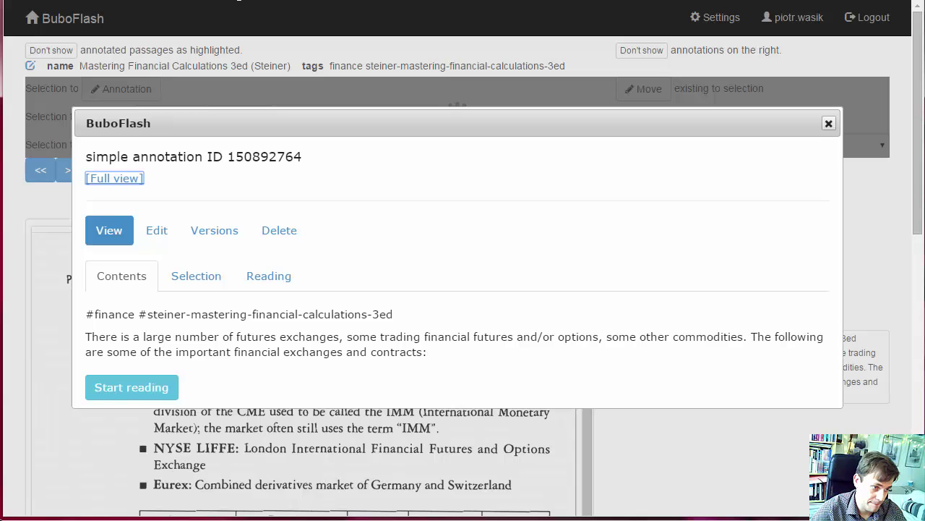
{"action": "key", "text": "ctrl+Tab"}
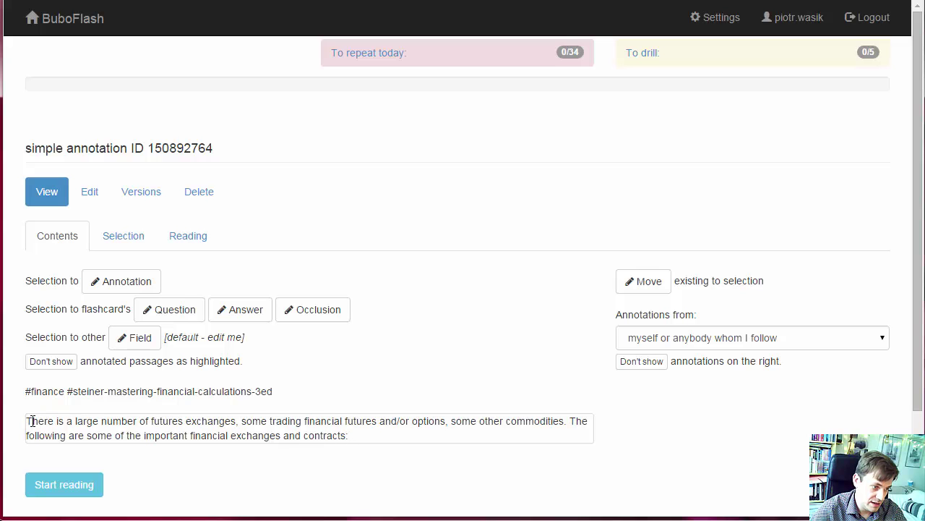
- Look at the annotation's source selection in the PDF, and return to its contents
{"action": "mouse_move", "coordinate": [29, 419]}
{"action": "left_mouse_down"}
{"action": "mouse_move", "coordinate": [335, 442]}
{"action": "mouse_move", "coordinate": [358, 409]}
{"action": "mouse_move", "coordinate": [275, 391]}
{"action": "left_mouse_up"}
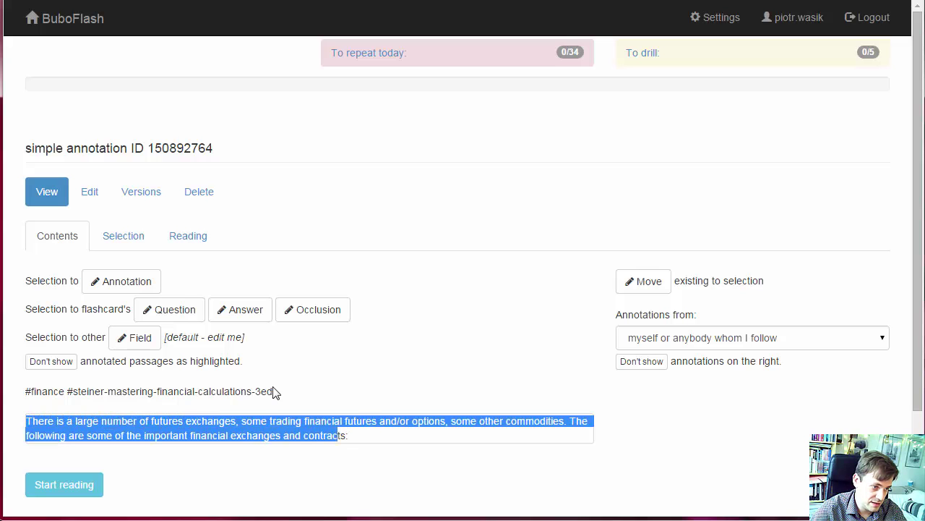
{"action": "left_click", "coordinate": [128, 243]}
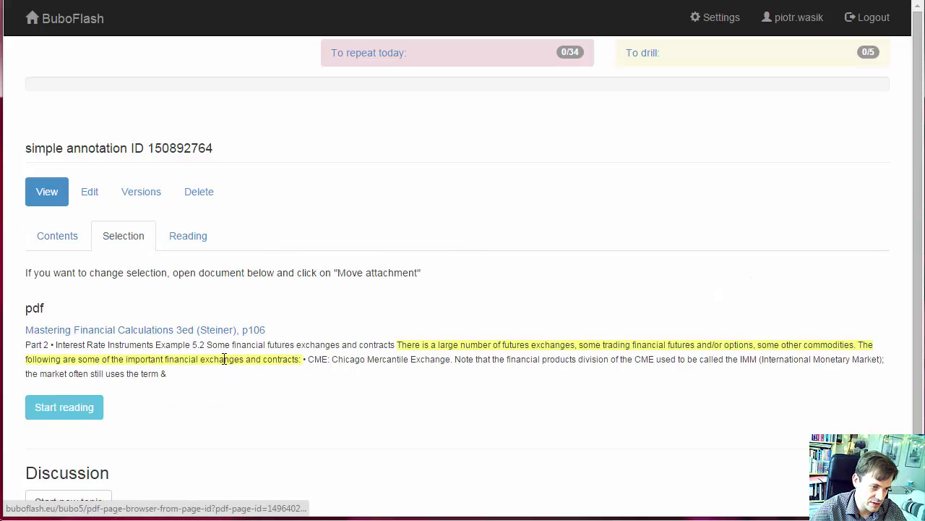
{"action": "left_click", "coordinate": [65, 246]}
{"action": "left_click", "coordinate": [333, 403]}
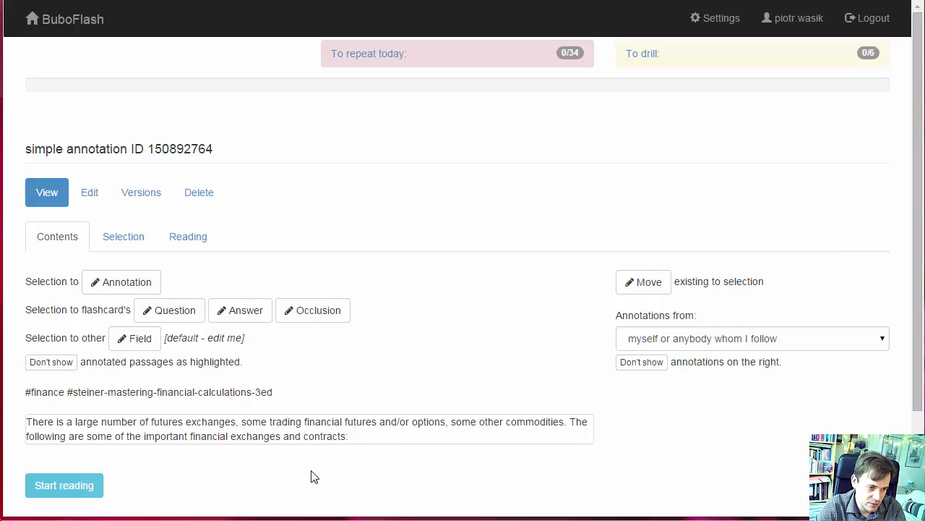
- Create an occlusion flashcard hiding the word "futures" before "and/or" in the annotation text, and set it to be memorised
{"action": "double_click", "coordinate": [360, 422]}
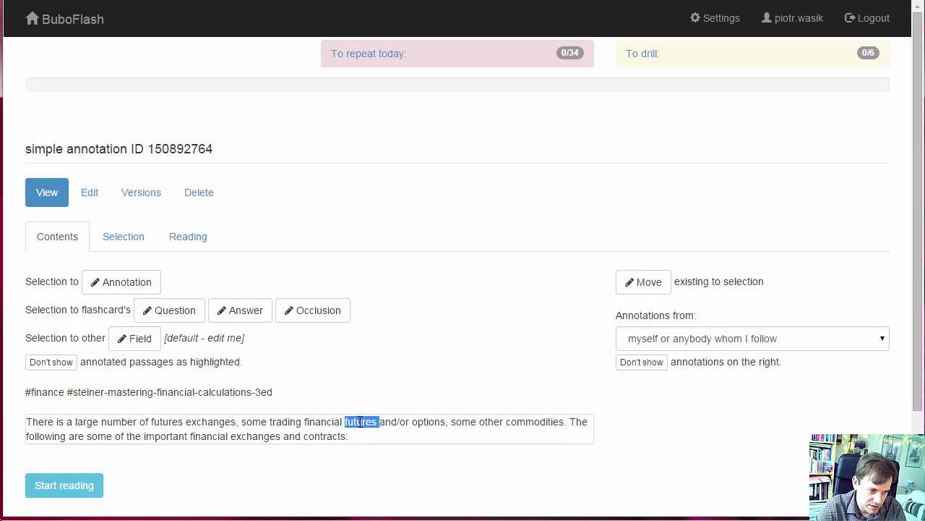
{"action": "double_click", "coordinate": [421, 423]}
{"action": "left_click", "coordinate": [529, 423]}
{"action": "double_click", "coordinate": [529, 422]}
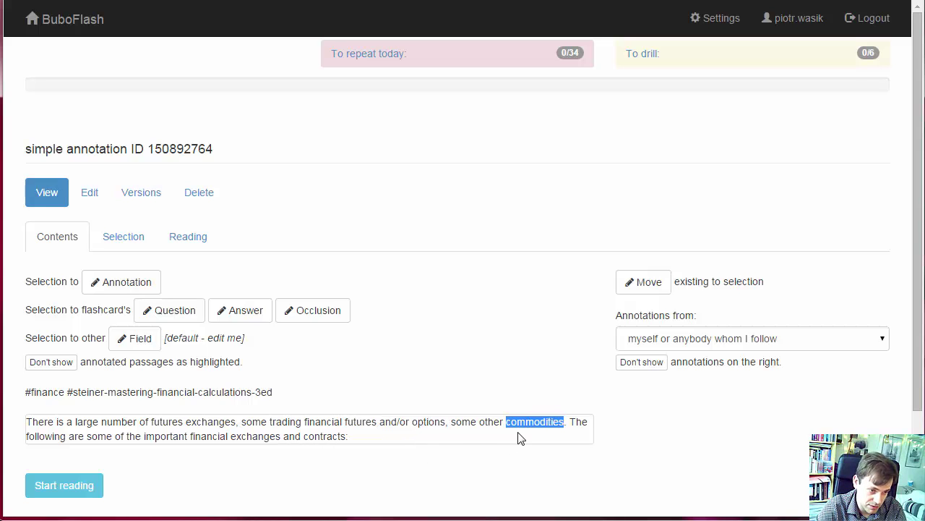
{"action": "left_click", "coordinate": [357, 422]}
{"action": "double_click", "coordinate": [357, 421]}
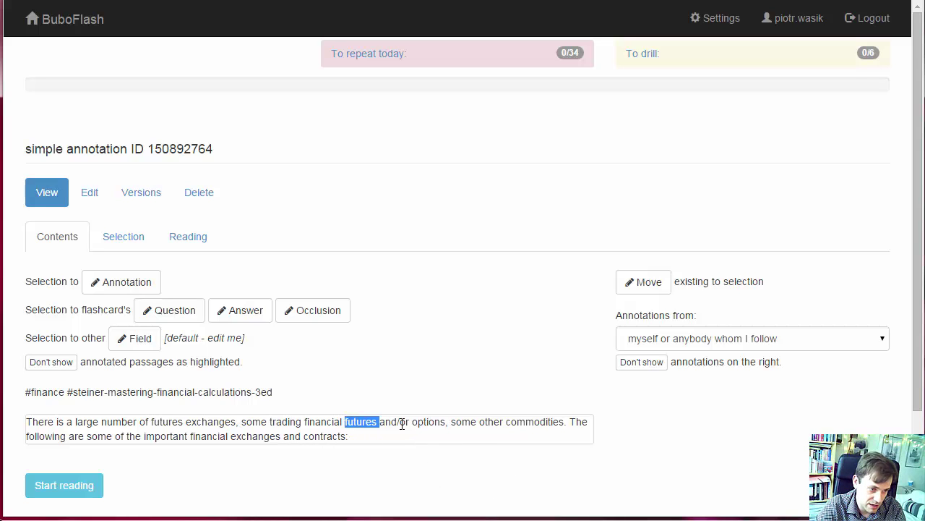
{"action": "left_click", "coordinate": [323, 319]}
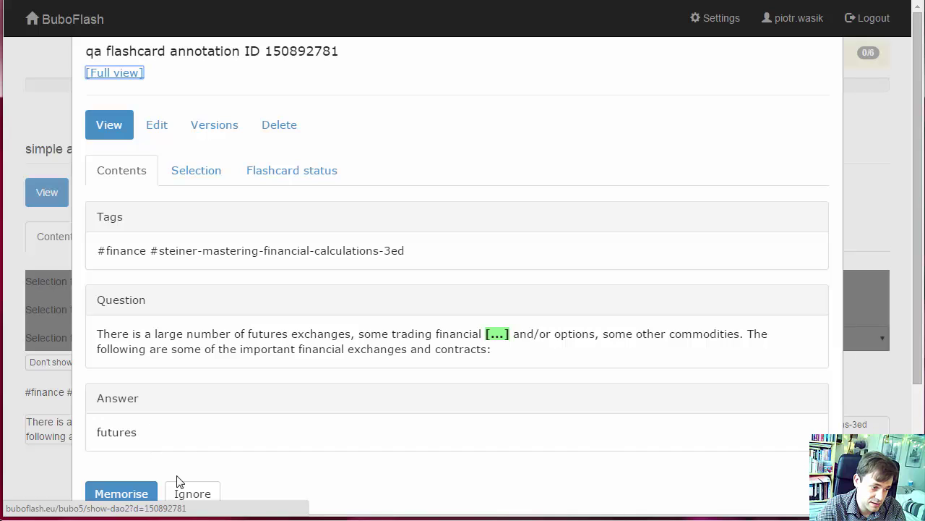
{"action": "left_click", "coordinate": [121, 493]}
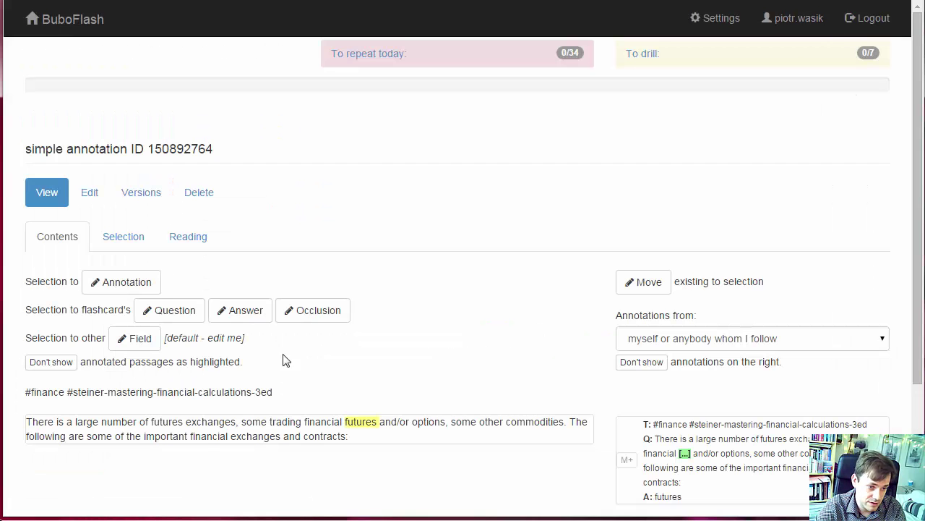
- Create an occlusion flashcard hiding the word "options", set it to be memorised, and close it
{"action": "double_click", "coordinate": [429, 424]}
{"action": "left_click", "coordinate": [316, 317]}
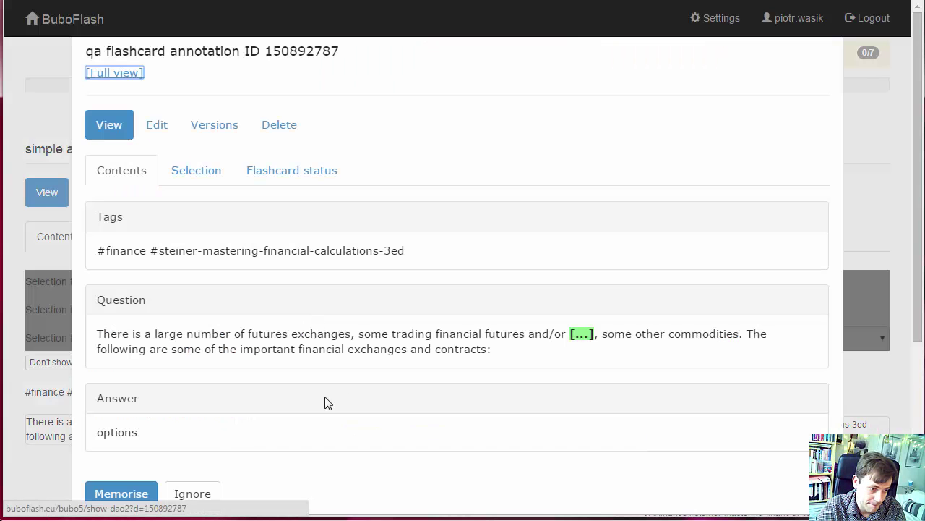
{"action": "left_click", "coordinate": [141, 491]}
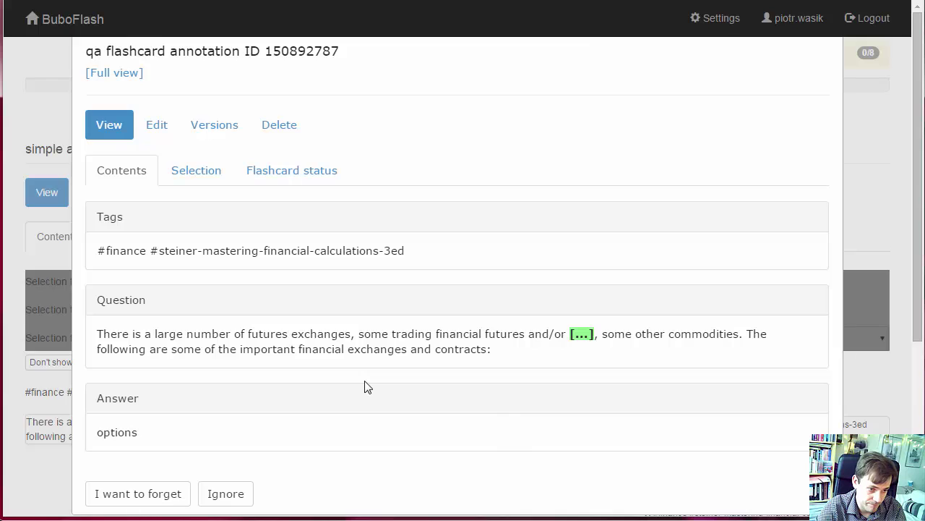
{"action": "key", "text": "Escape"}
- Create an occlusion flashcard hiding the word "commodities", set it to be memorised, and close it
{"action": "double_click", "coordinate": [532, 424]}
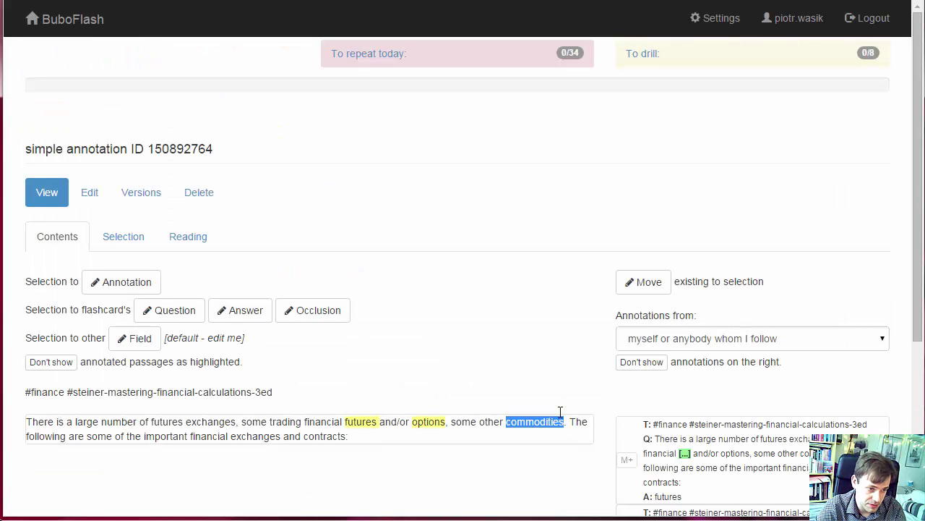
{"action": "left_click", "coordinate": [318, 318]}
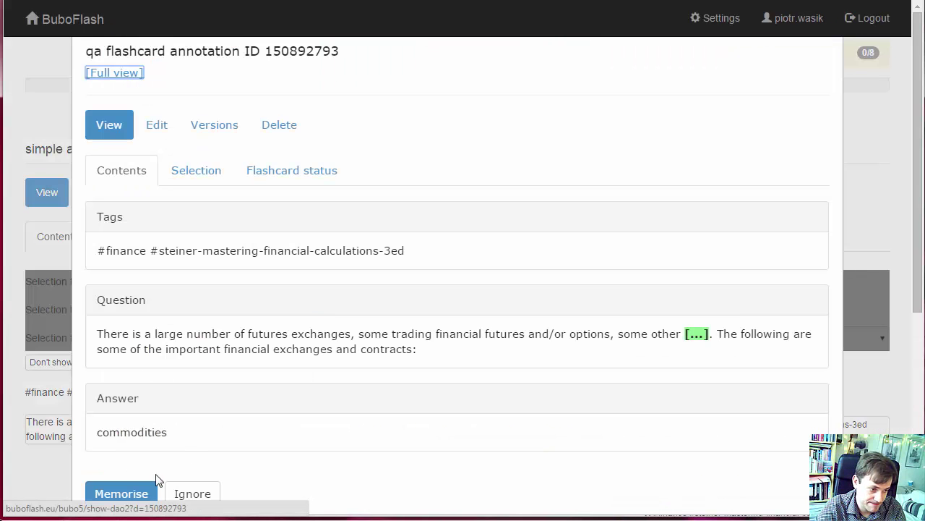
{"action": "left_click", "coordinate": [129, 492]}
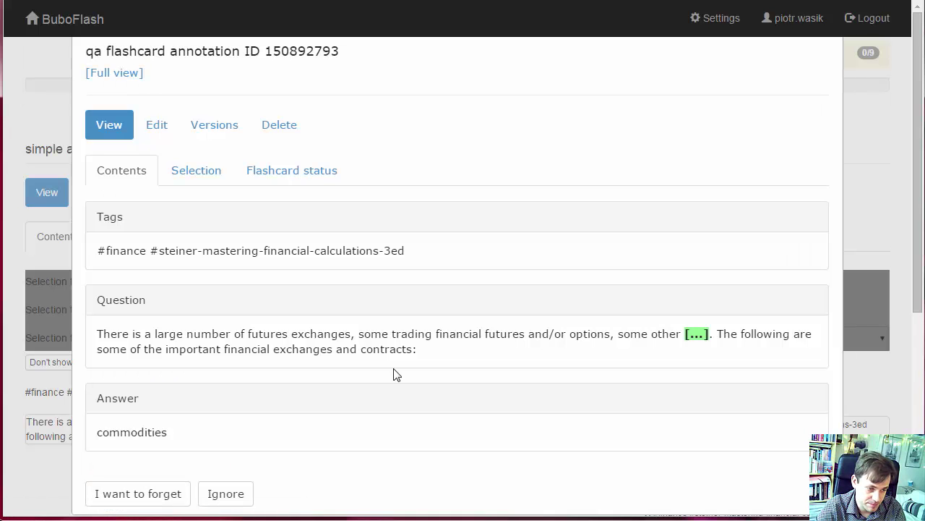
{"action": "key", "text": "Escape"}
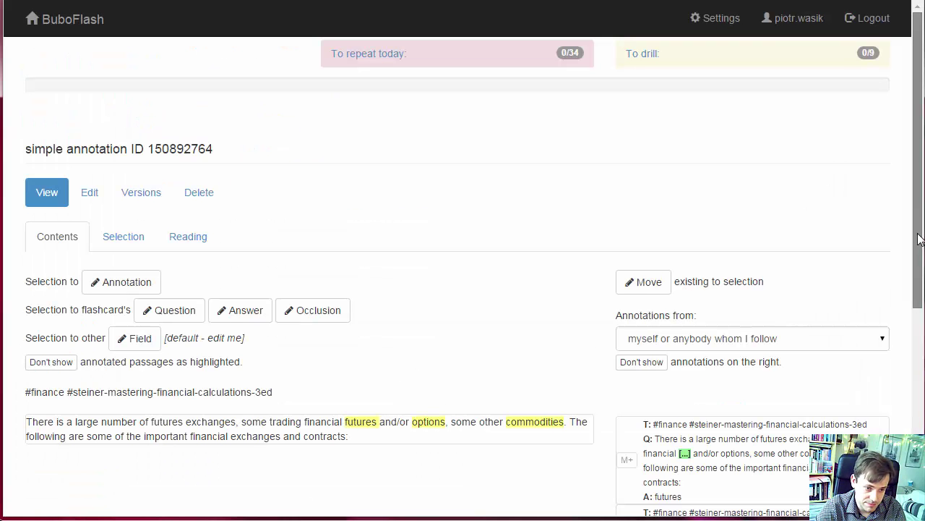
- In the flashcard with the answer "options", replace the dots inside the question's brackets with "instrument type?" and save the changes
{"action": "scroll", "coordinate": [920, 240], "scroll_direction": "down", "scroll_amount": 3}
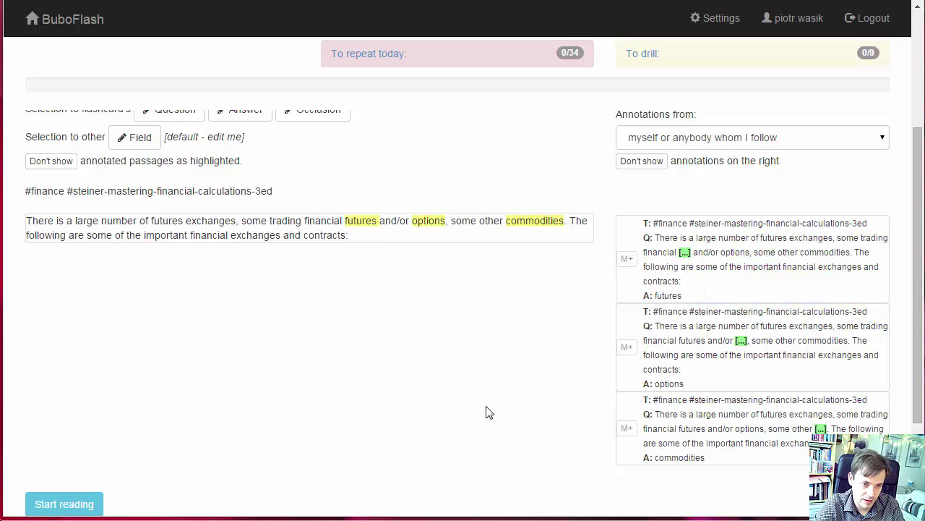
{"action": "left_click", "coordinate": [779, 345]}
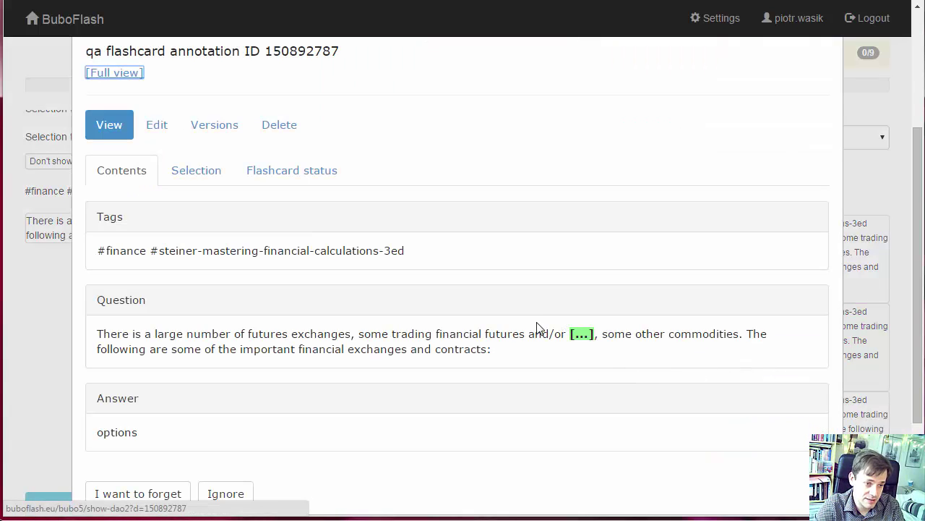
{"action": "left_click", "coordinate": [157, 127]}
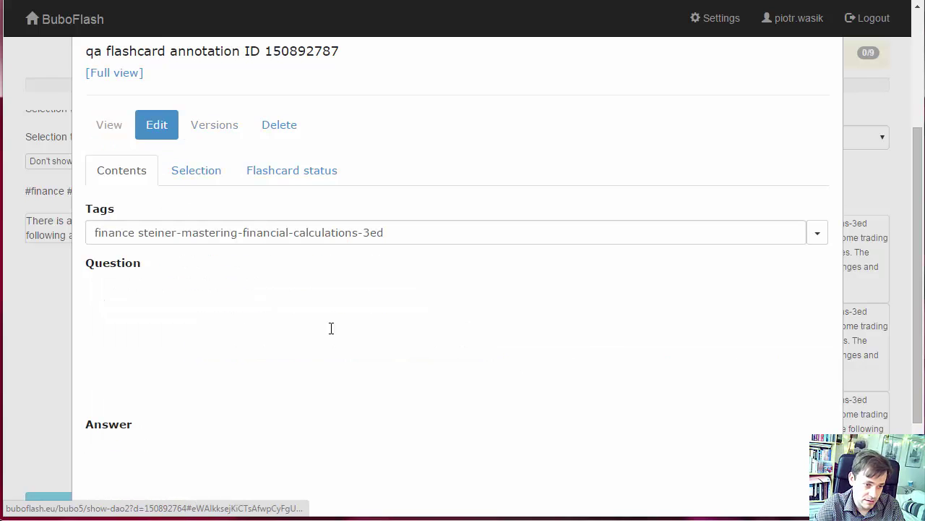
{"action": "left_click", "coordinate": [464, 346]}
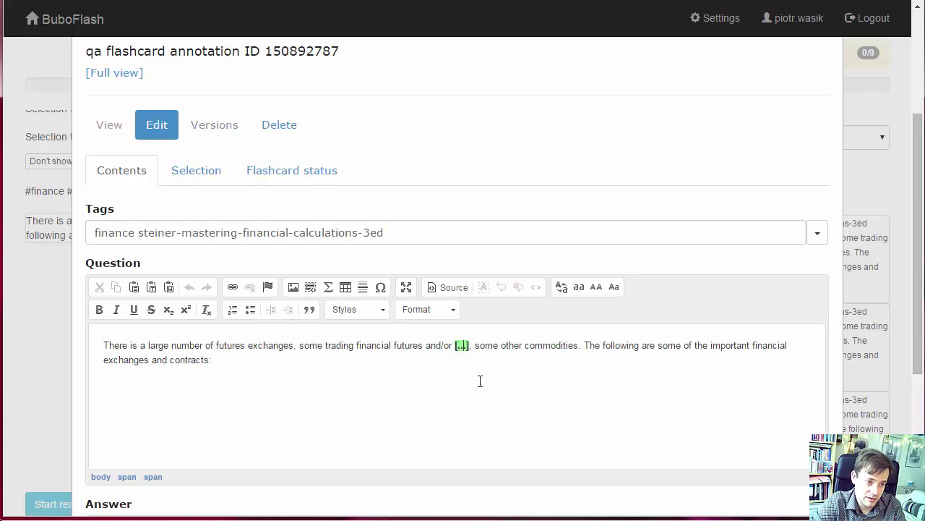
{"action": "key", "text": "BackSpace"}
{"action": "key", "text": "BackSpace"}
{"action": "key", "text": "BackSpace"}
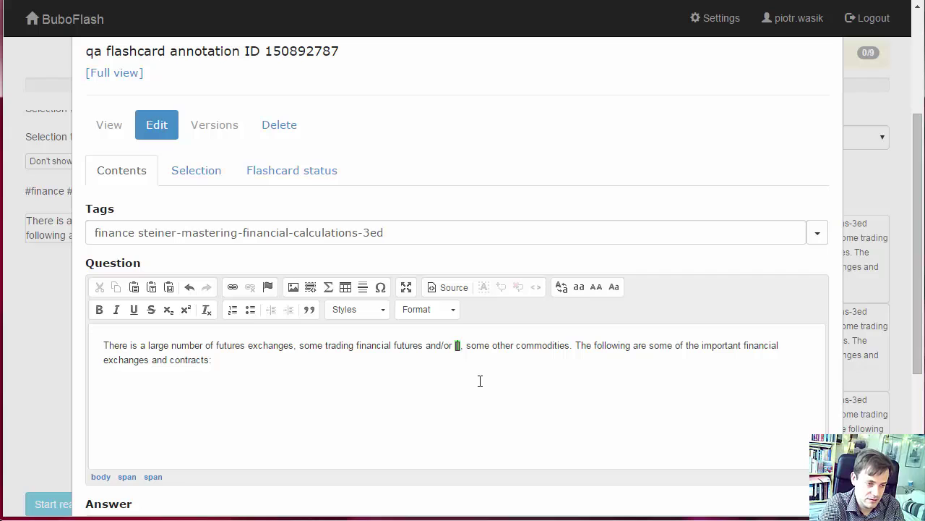
{"action": "type", "text": "instrument type?"}
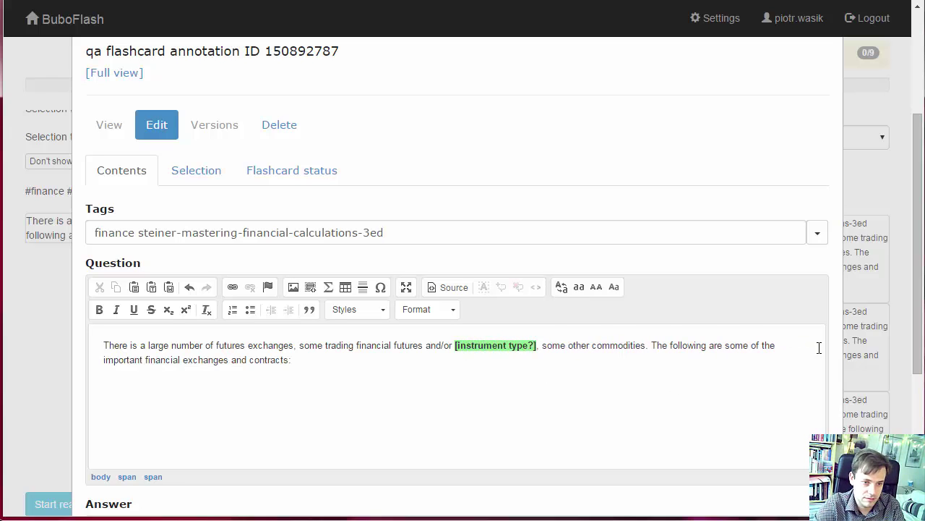
{"action": "left_click_drag", "start_coordinate": [915, 301], "coordinate": [768, 422]}
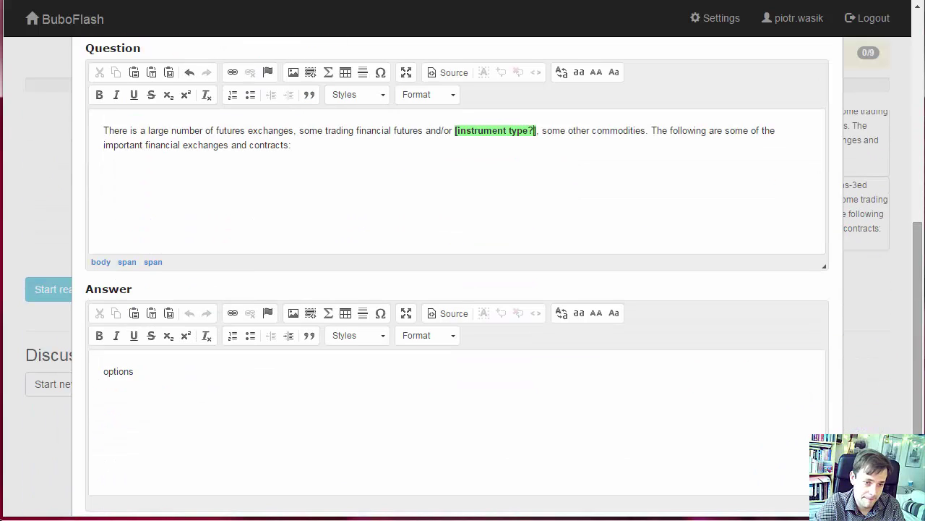
{"action": "scroll", "coordinate": [919, 336], "scroll_direction": "down", "scroll_amount": 1}
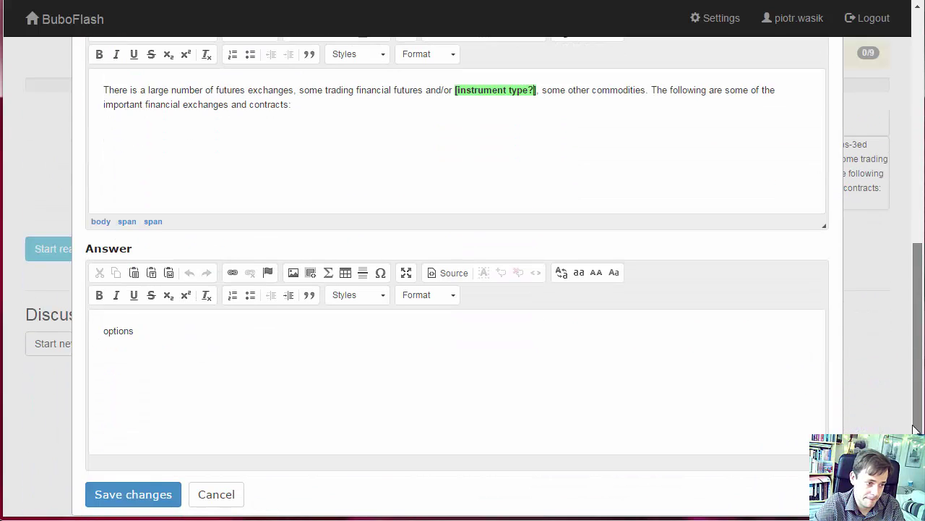
{"action": "left_click", "coordinate": [118, 499]}
- Return from the annotation's full view to the book page with the annotation's dialog
{"action": "left_click_drag", "start_coordinate": [918, 352], "coordinate": [922, 268]}
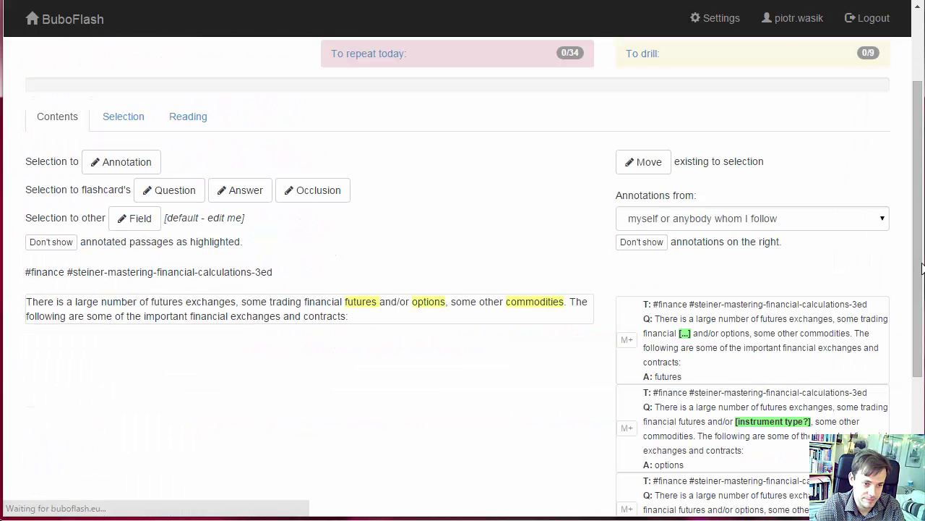
{"action": "scroll", "coordinate": [282, 364], "scroll_direction": "up", "scroll_amount": 1}
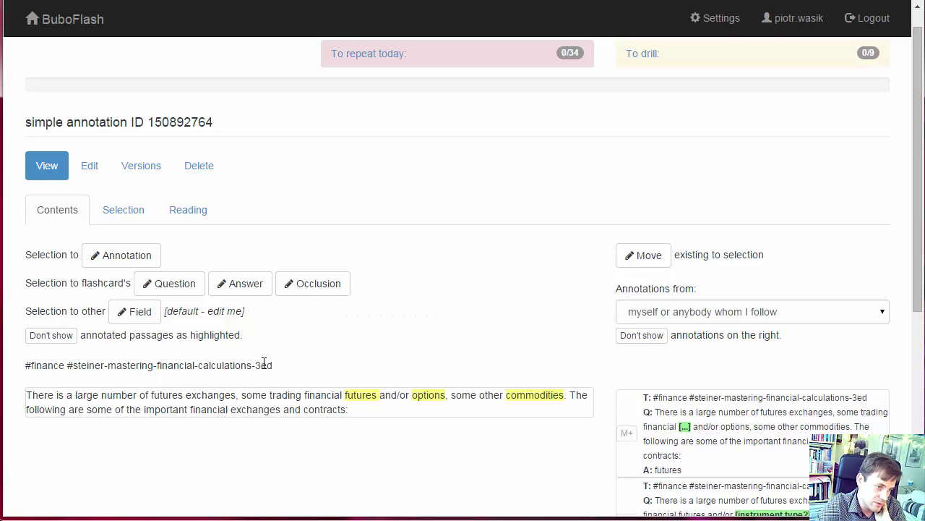
{"action": "left_click", "coordinate": [228, 289]}
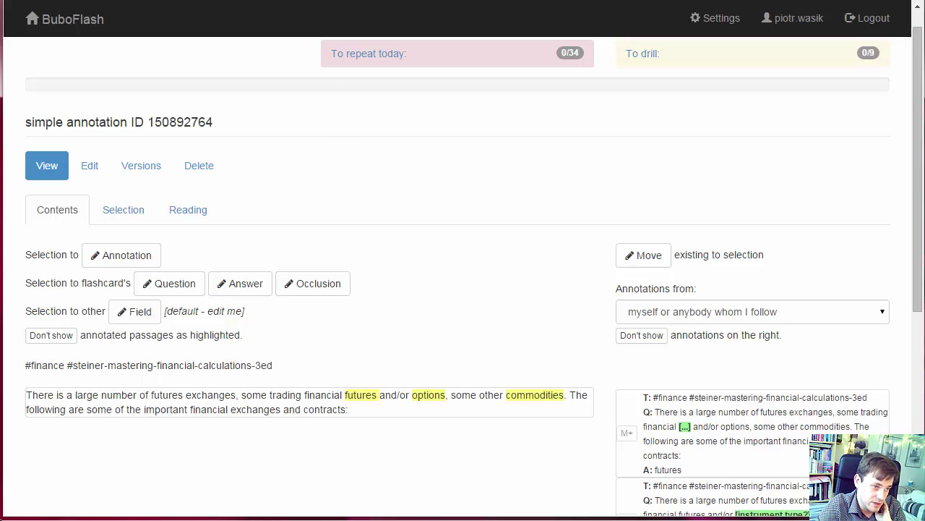
{"action": "key", "text": "alt+Left"}
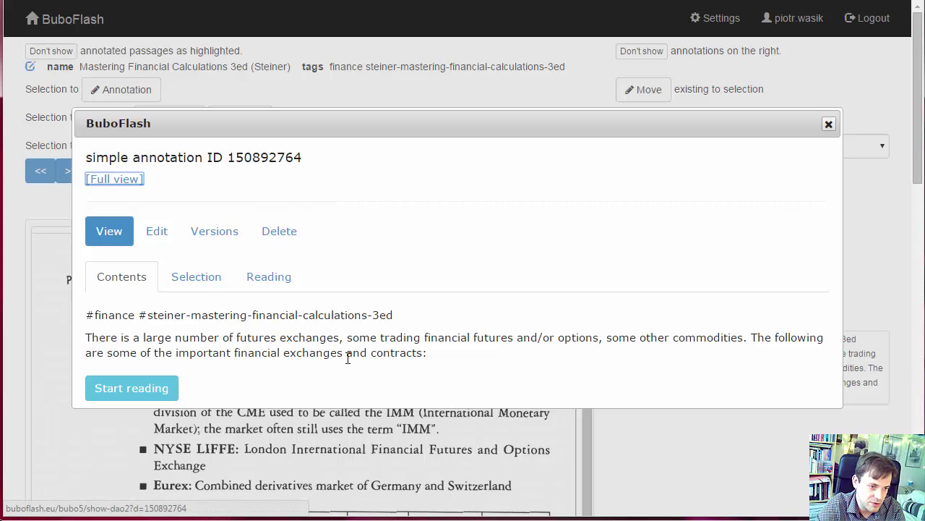
- Close the annotation's dialog and review all levels of annotations listed below the book page
{"action": "left_click", "coordinate": [828, 123]}
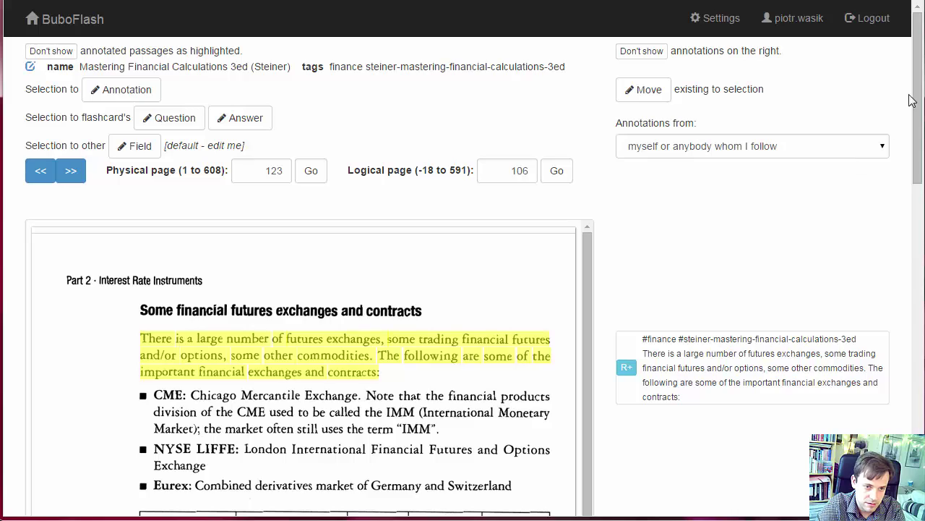
{"action": "mouse_move", "coordinate": [915, 92]}
{"action": "left_mouse_down"}
{"action": "mouse_move", "coordinate": [905, 407]}
{"action": "mouse_move", "coordinate": [903, 361]}
{"action": "mouse_move", "coordinate": [901, 381]}
{"action": "left_mouse_up"}
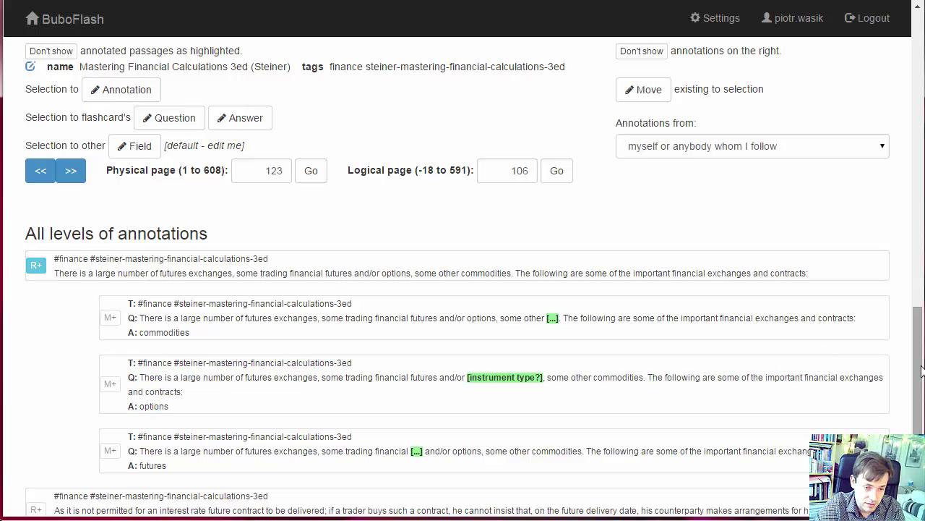
{"action": "left_click_drag", "start_coordinate": [917, 369], "coordinate": [896, 36]}
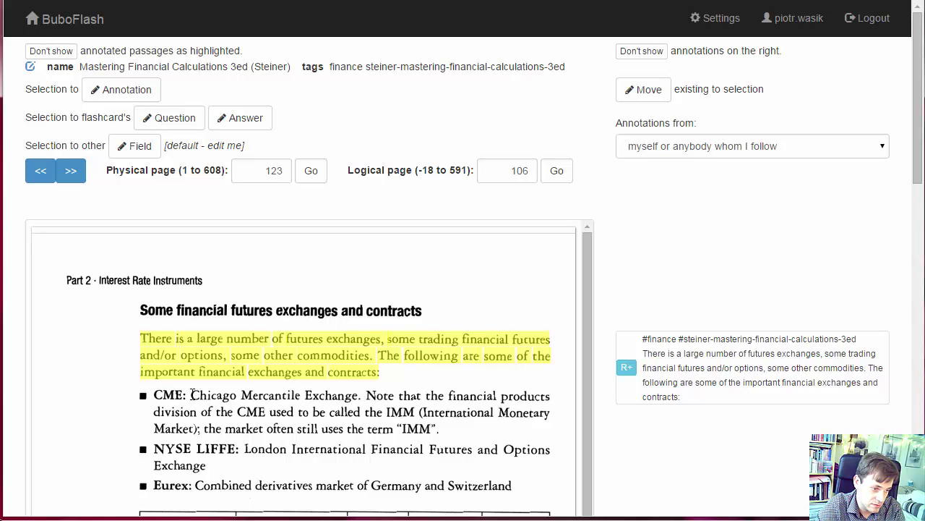
- Create a flashcard with the passage "Chicago Mercantile Exchange" as its answer and save "What does CME stand for?" as its question
{"action": "left_click_drag", "start_coordinate": [191, 394], "coordinate": [357, 394]}
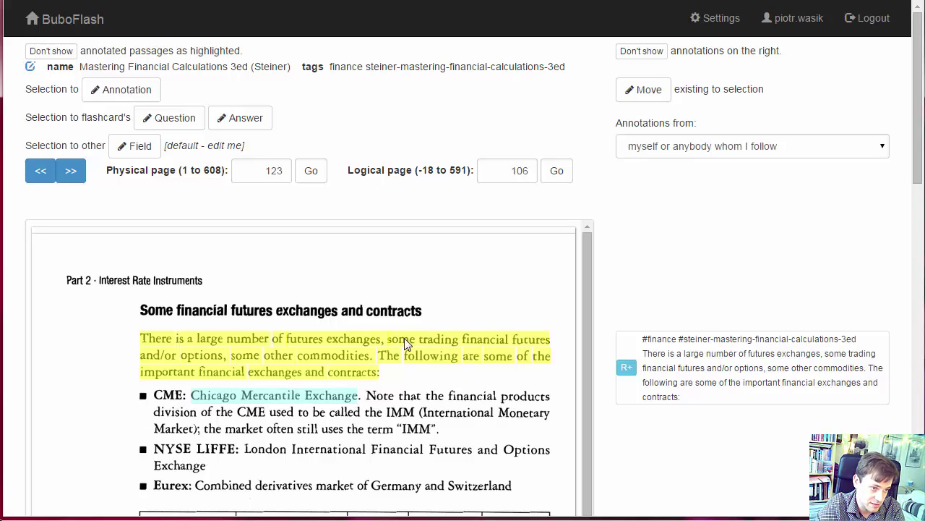
{"action": "left_click", "coordinate": [245, 126]}
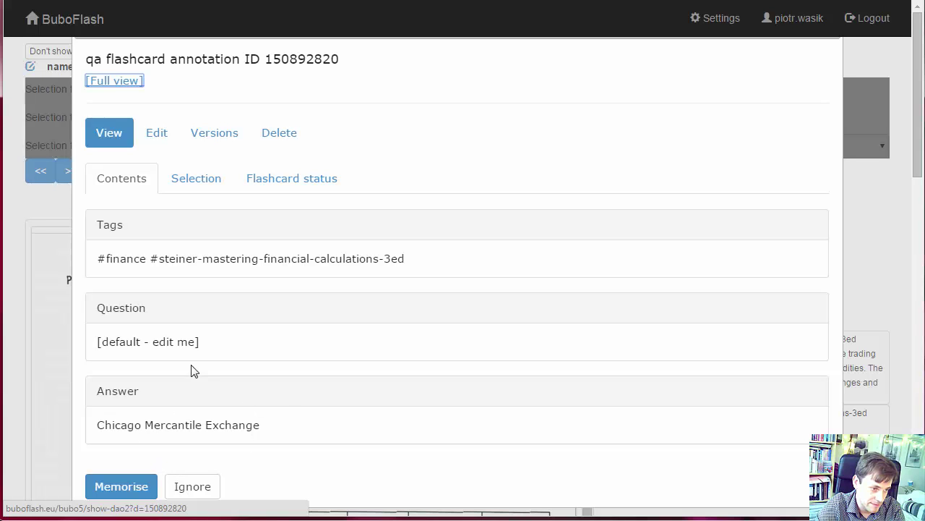
{"action": "left_click", "coordinate": [151, 135]}
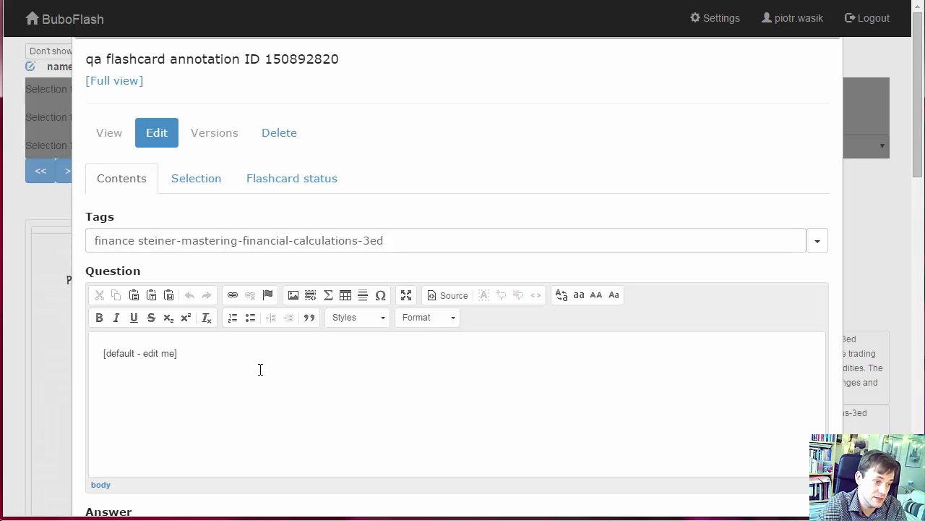
{"action": "triple_click", "coordinate": [260, 369]}
{"action": "type", "text": "Q"}
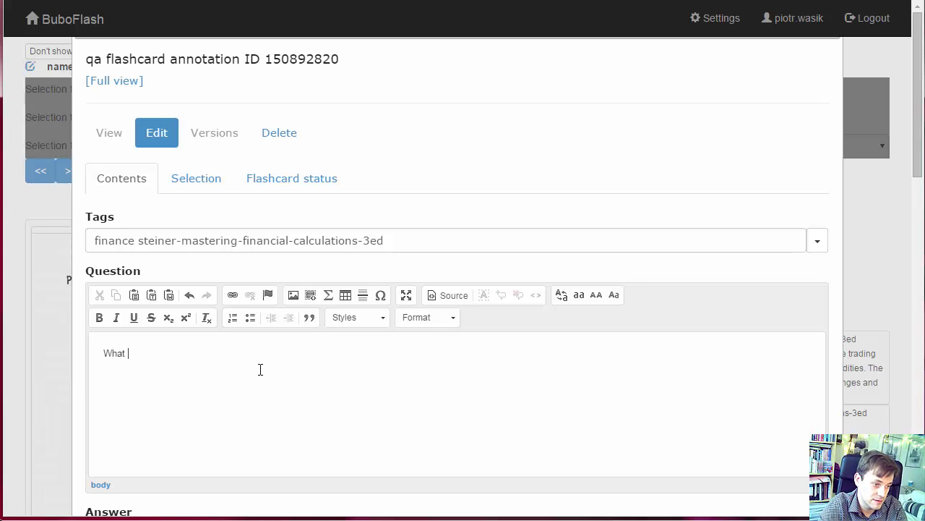
{"action": "type", "text": "hat does CME stand f"}
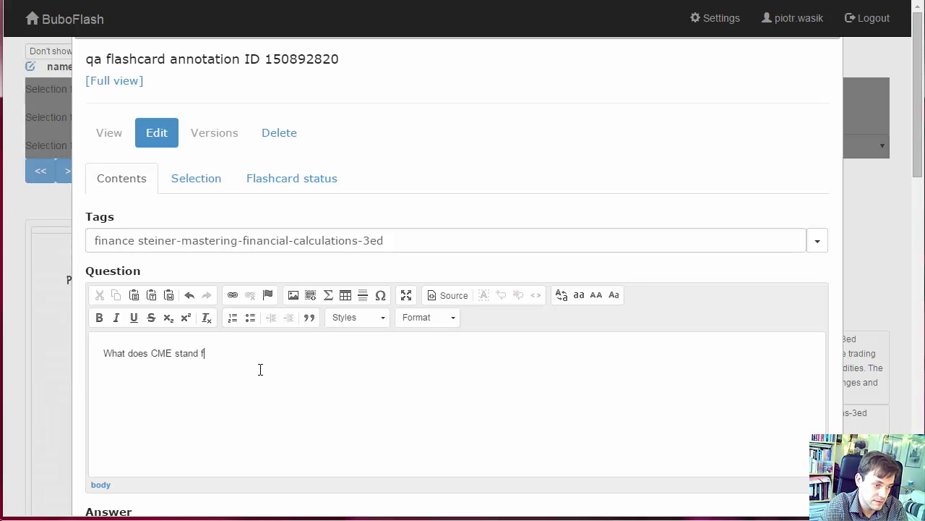
{"action": "type", "text": "or?"}
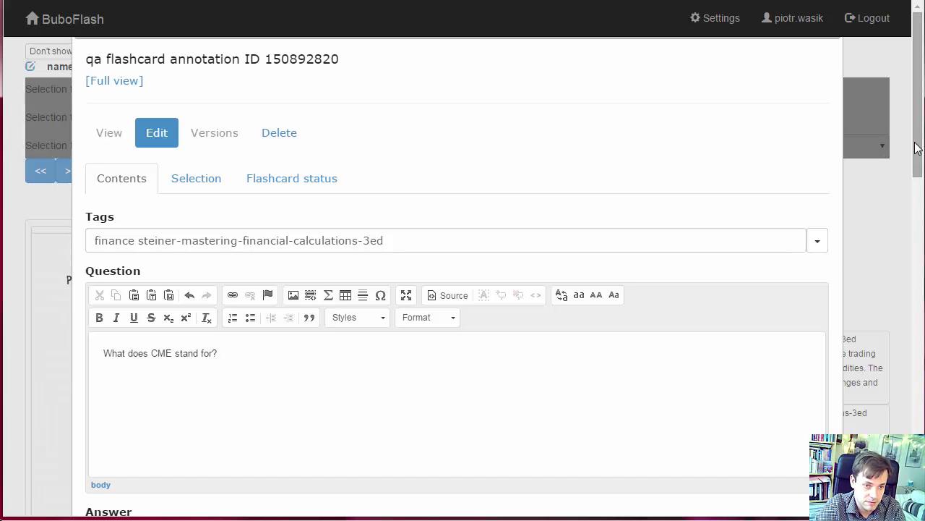
{"action": "scroll", "coordinate": [919, 148], "scroll_direction": "down", "scroll_amount": 2}
{"action": "scroll", "coordinate": [918, 148], "scroll_direction": "down", "scroll_amount": 3}
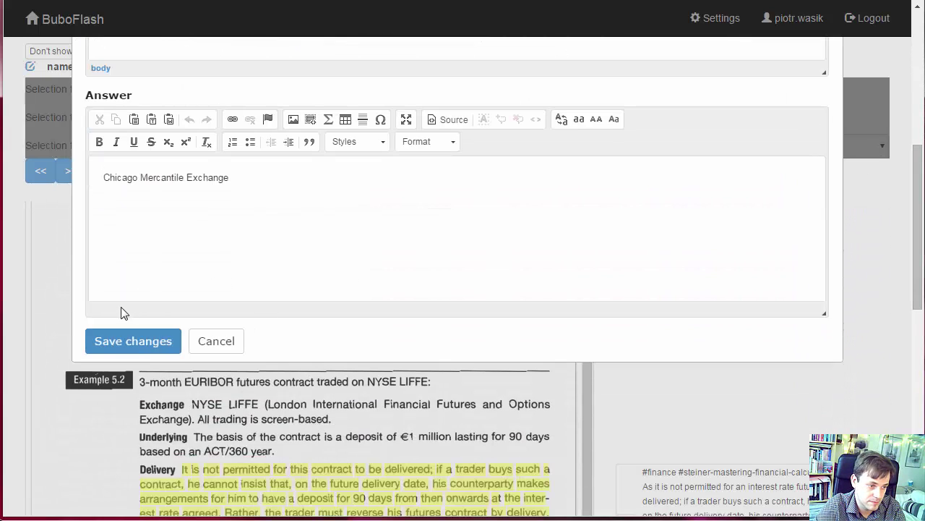
{"action": "left_click", "coordinate": [137, 342]}
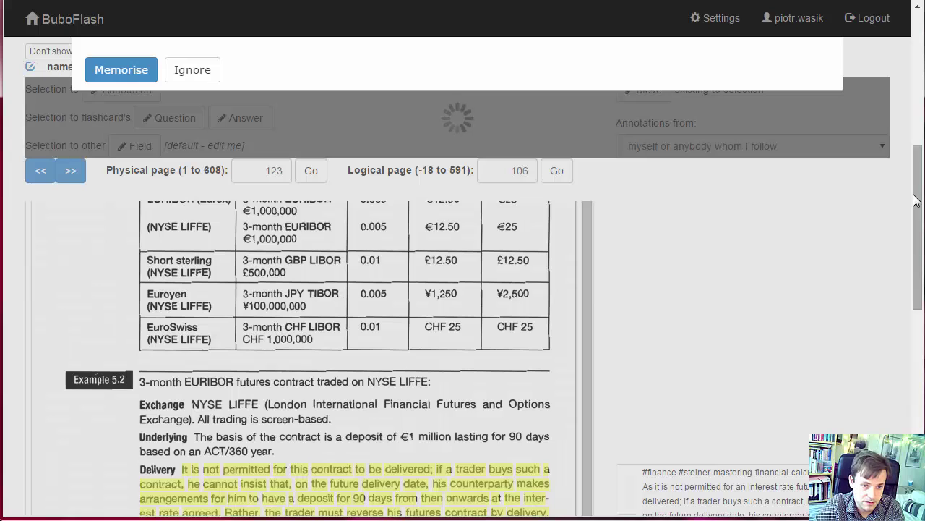
- Set the "What does CME stand for?" flashcard to be memorised and return to the book page
{"action": "left_click_drag", "start_coordinate": [917, 199], "coordinate": [917, 65]}
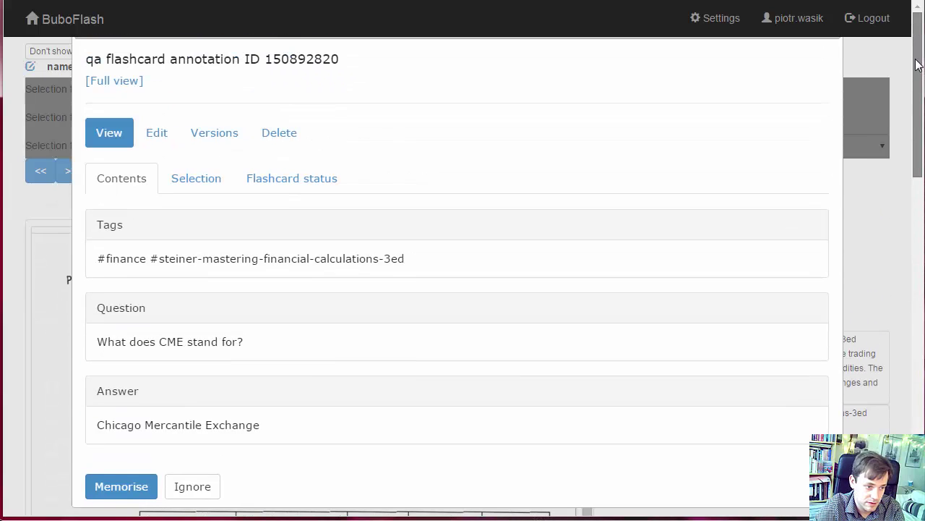
{"action": "left_click", "coordinate": [134, 489]}
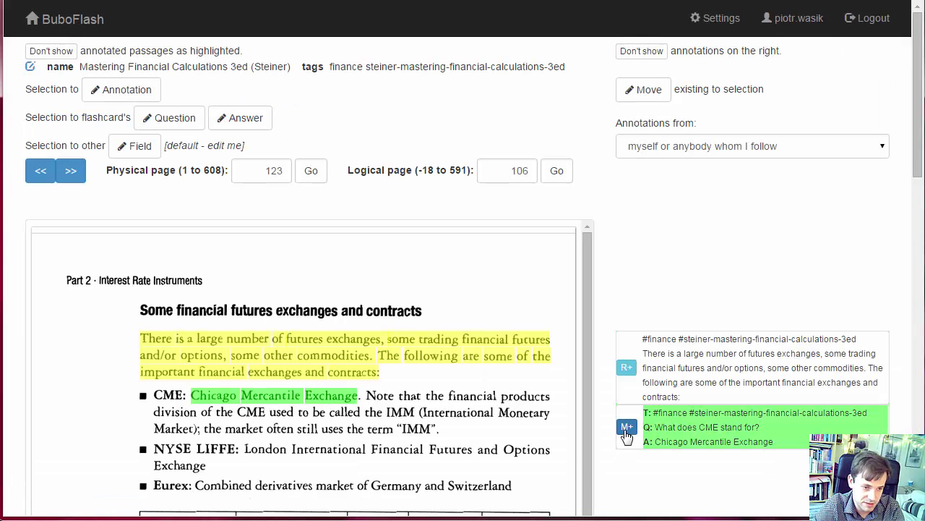
{"action": "left_click", "coordinate": [626, 430]}
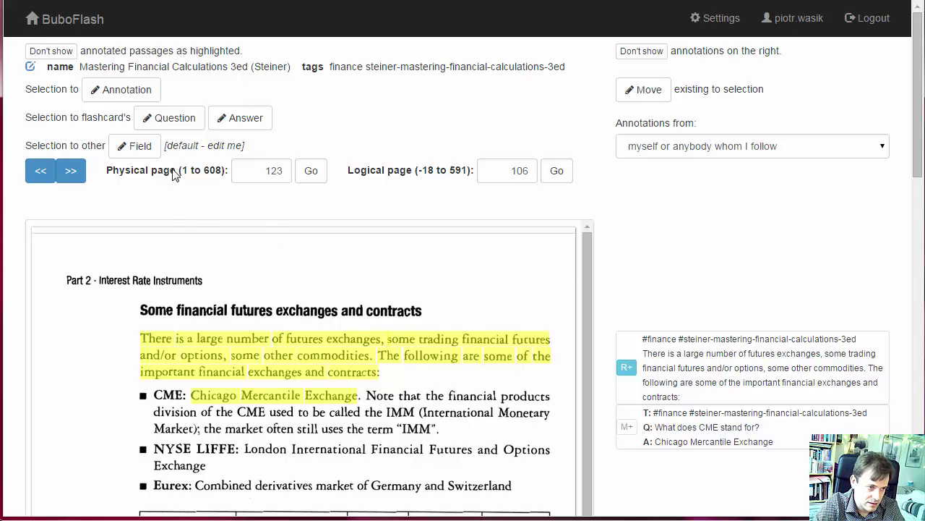
{"action": "left_click_drag", "start_coordinate": [164, 145], "coordinate": [252, 148]}
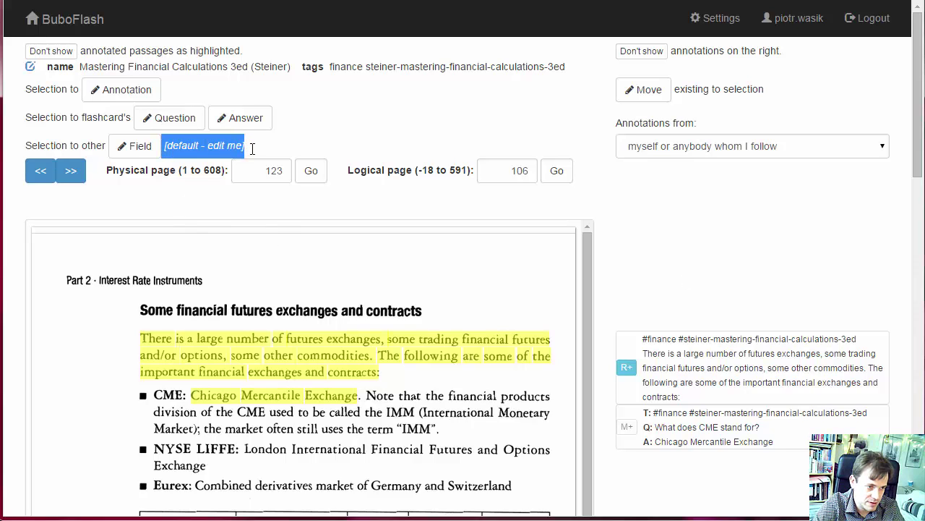
{"action": "left_click", "coordinate": [268, 153]}
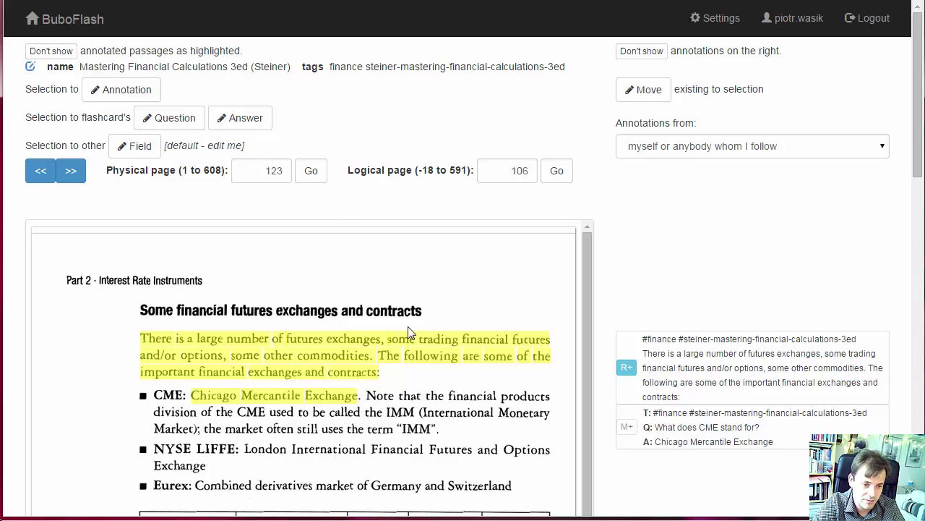
- Delete the flashcard with the question "What does CME stand for?" and close its dialog
{"action": "left_click", "coordinate": [752, 439]}
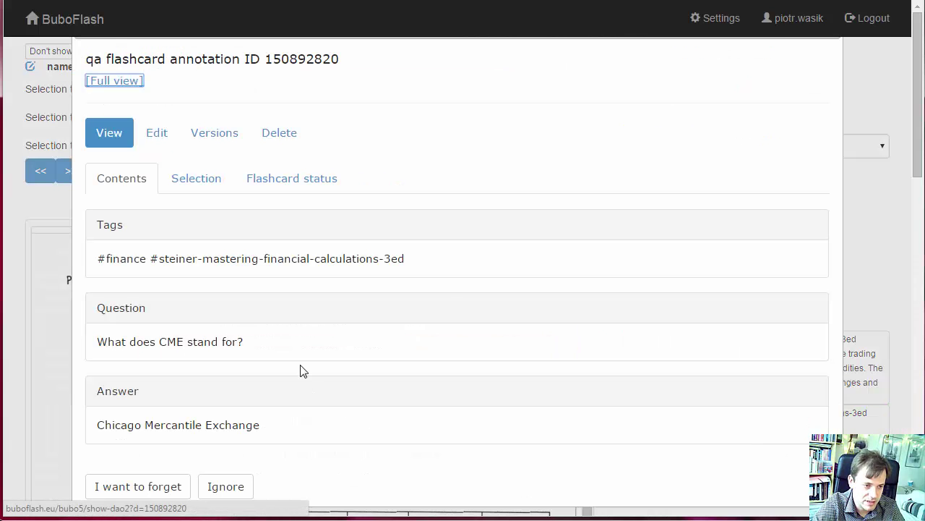
{"action": "left_click", "coordinate": [279, 134]}
{"action": "left_click", "coordinate": [440, 302]}
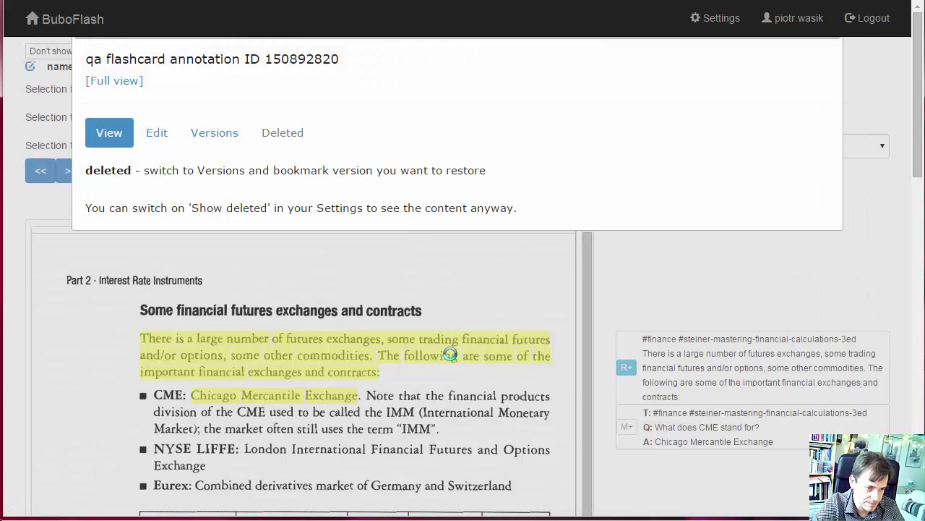
{"action": "left_click", "coordinate": [742, 290]}
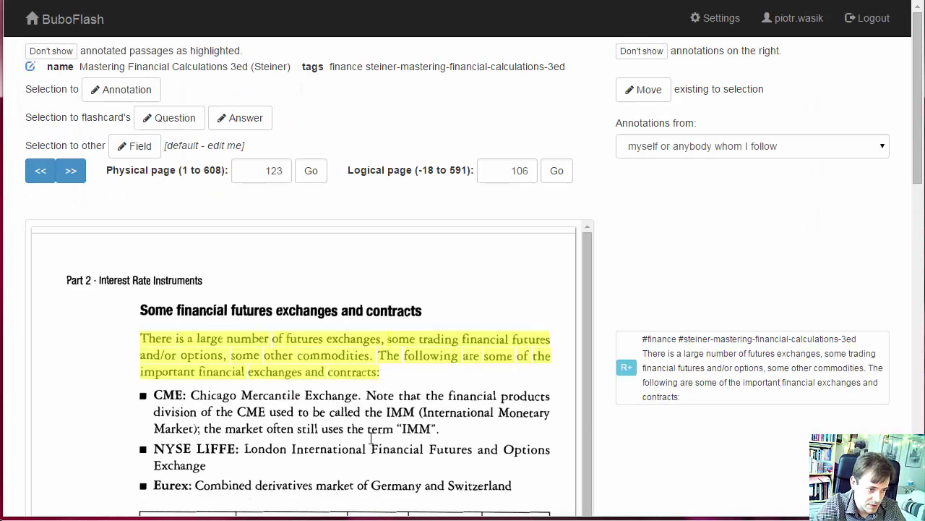
- Create a flashcard from the first bullet, with "CME" stored as the other field and "Chicago Mercantile Exchange" as the answer
{"action": "double_click", "coordinate": [166, 397]}
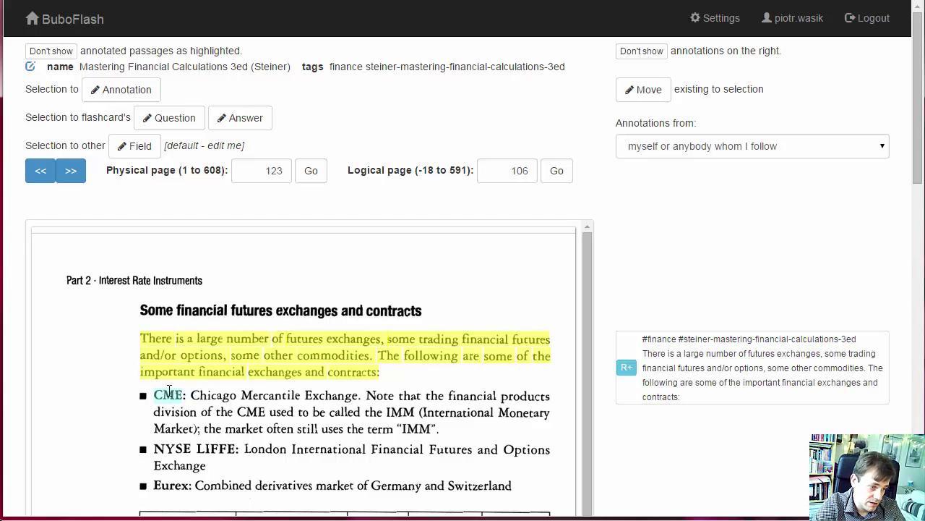
{"action": "left_click", "coordinate": [138, 149]}
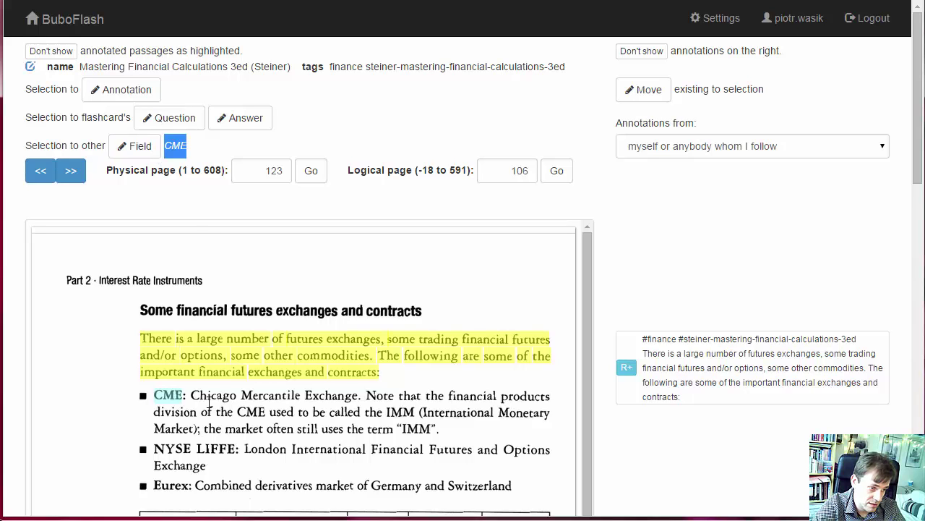
{"action": "left_click_drag", "start_coordinate": [193, 395], "coordinate": [357, 389]}
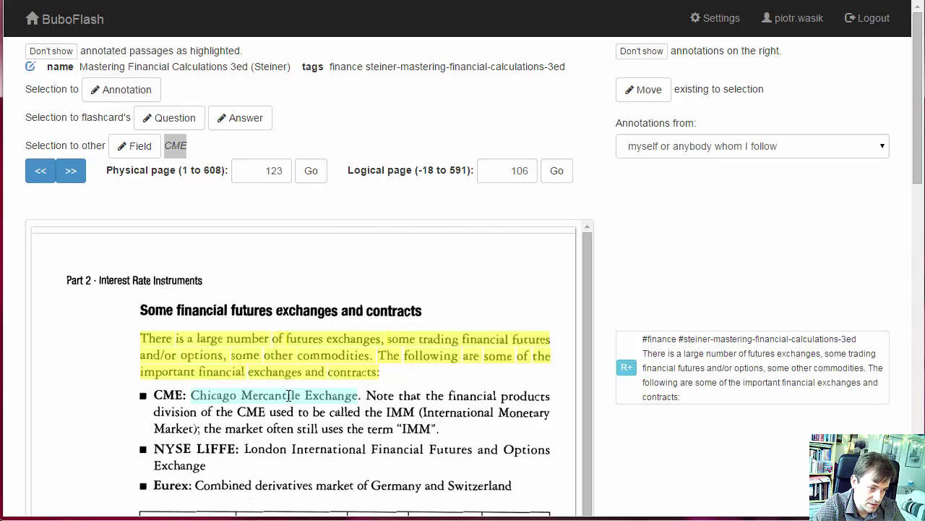
{"action": "left_click", "coordinate": [159, 151]}
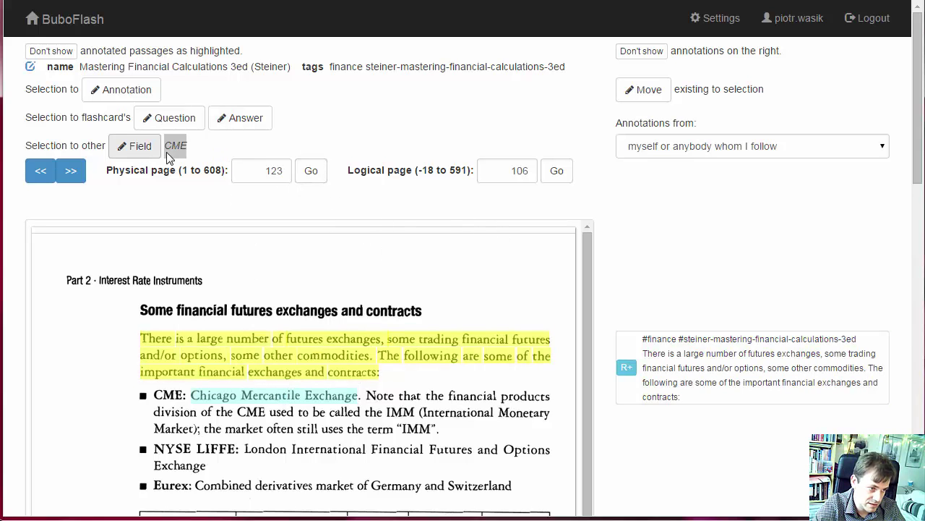
{"action": "double_click", "coordinate": [91, 145]}
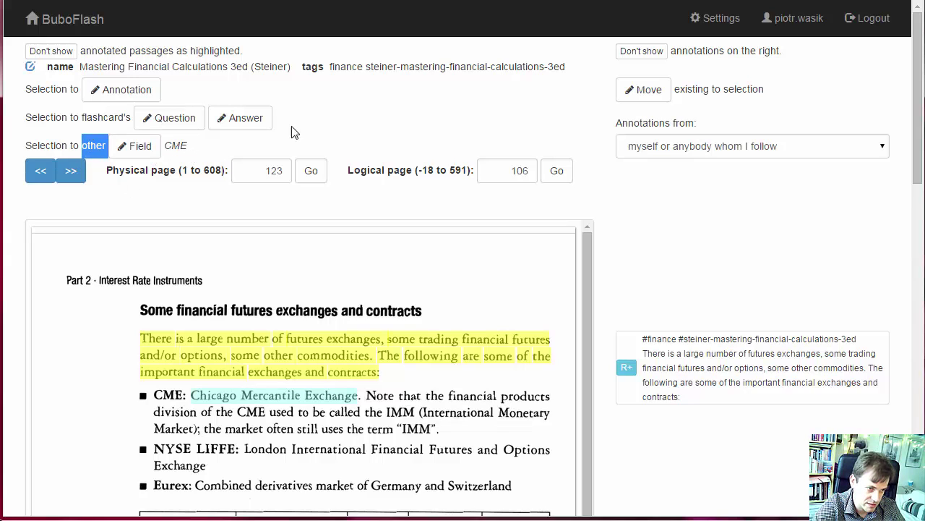
{"action": "left_click", "coordinate": [243, 122]}
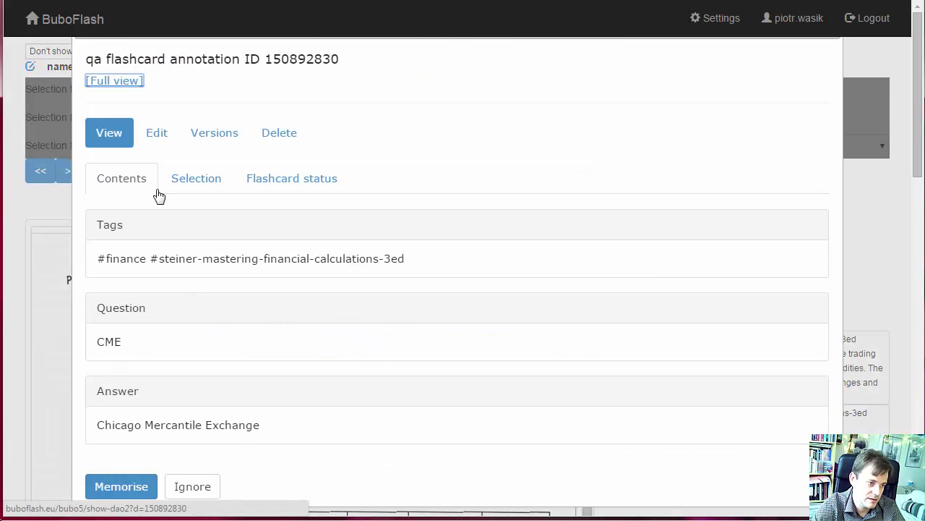
- Change the new flashcard's question to "abbrev: CME", save it, and set the card to be memorised
{"action": "left_click", "coordinate": [155, 142]}
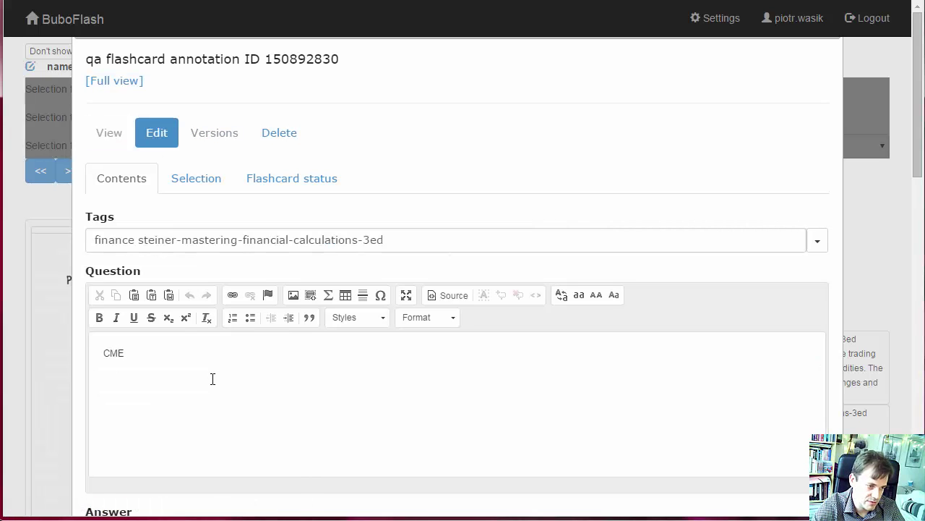
{"action": "left_click", "coordinate": [212, 379]}
{"action": "key", "text": "Home"}
{"action": "type", "text": "W"}
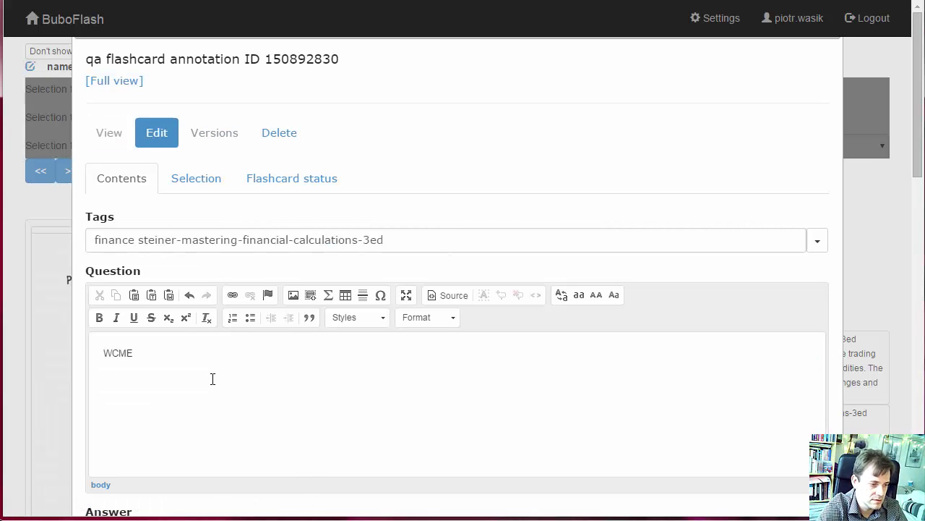
{"action": "key", "text": "BackSpace"}
{"action": "type", "text": "abbrev:?"}
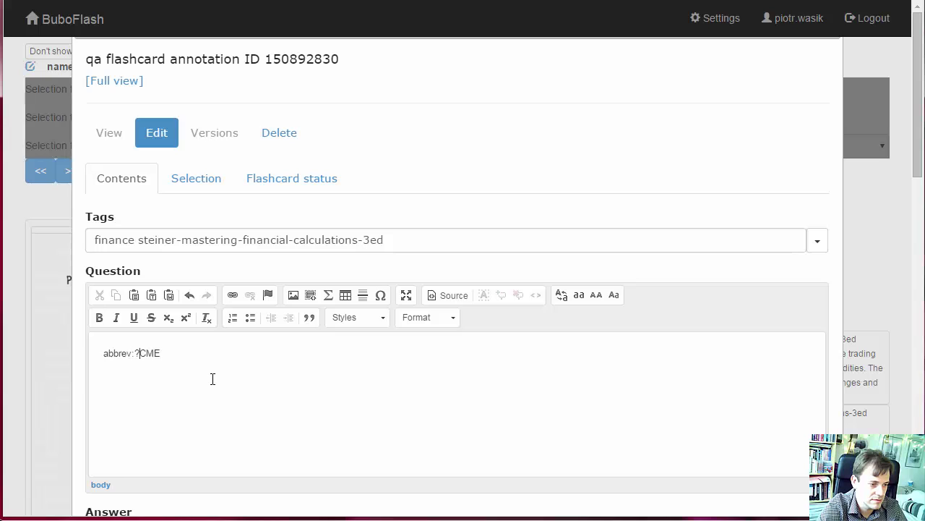
{"action": "key", "text": "BackSpace"}
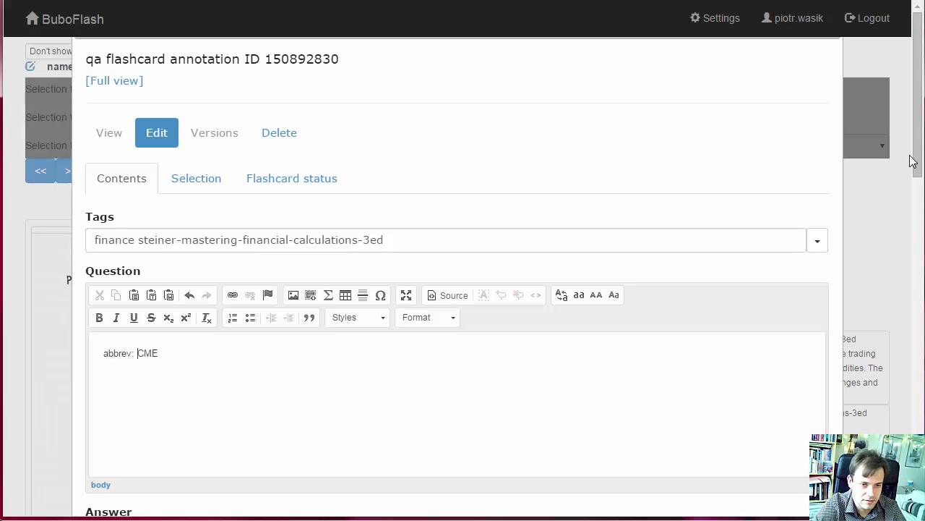
{"action": "scroll", "coordinate": [916, 137], "scroll_direction": "down", "scroll_amount": 3}
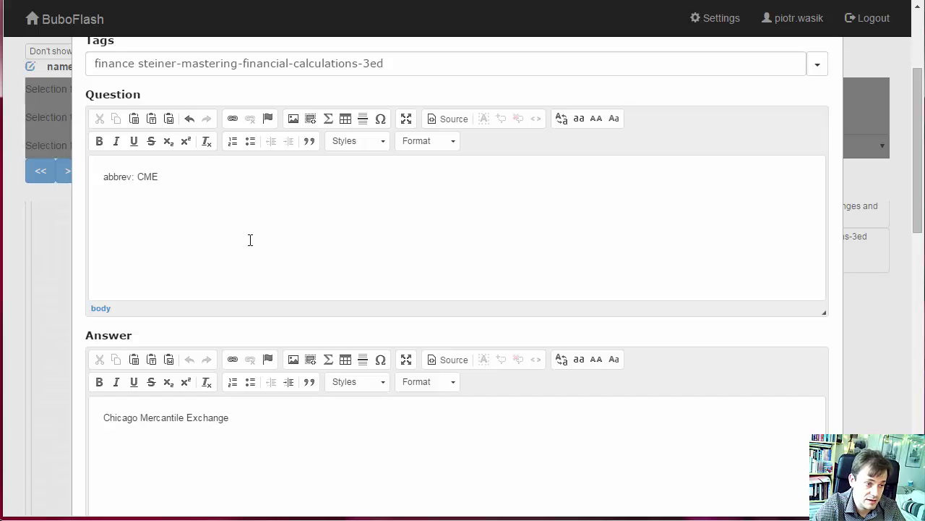
{"action": "left_click_drag", "start_coordinate": [917, 145], "coordinate": [917, 233]}
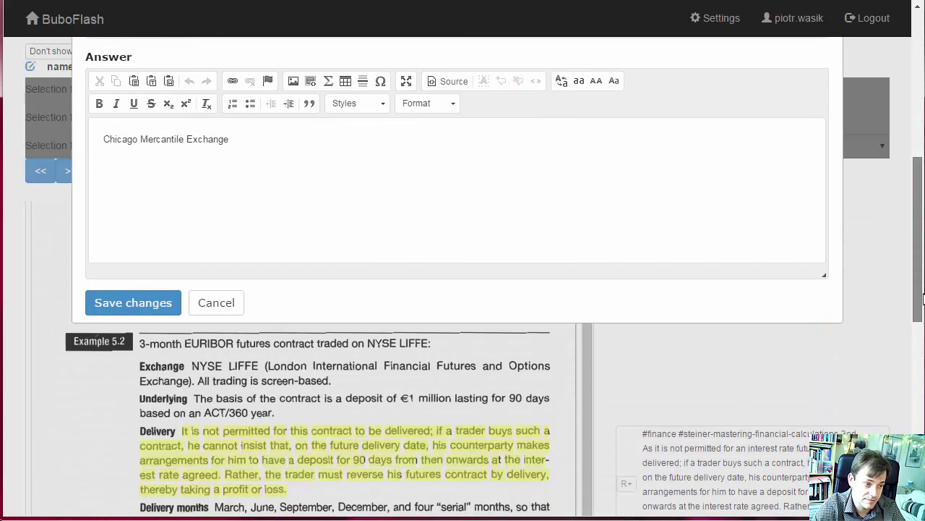
{"action": "left_click", "coordinate": [112, 307]}
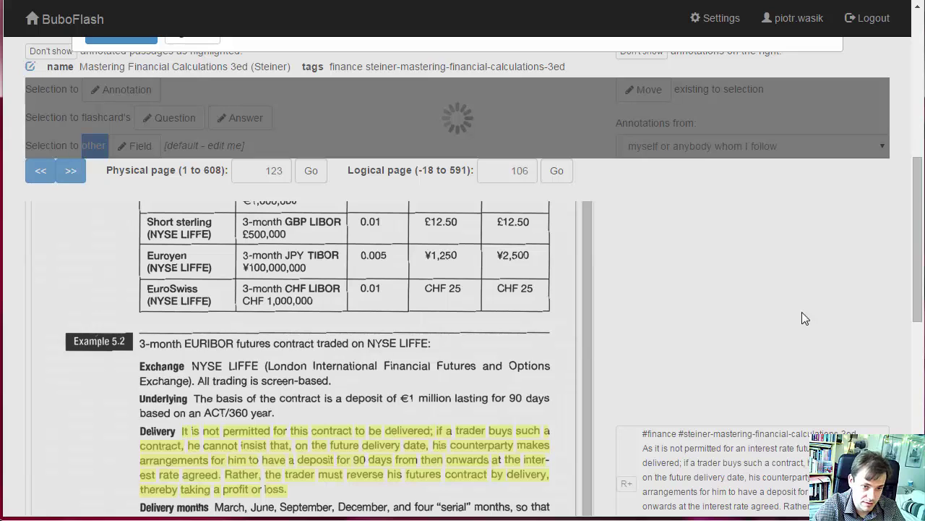
{"action": "left_click_drag", "start_coordinate": [916, 248], "coordinate": [919, 127]}
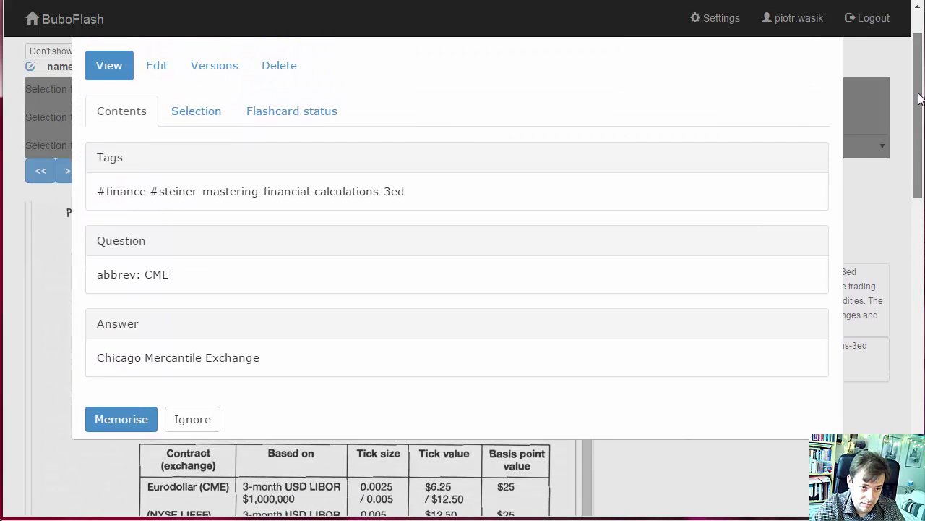
{"action": "scroll", "coordinate": [922, 134], "scroll_direction": "up", "scroll_amount": 1}
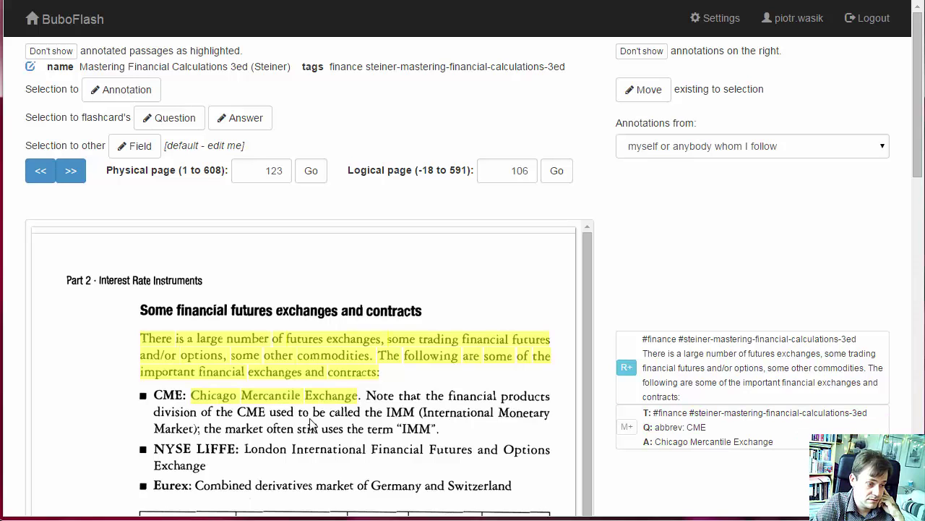
{"action": "double_click", "coordinate": [175, 488]}
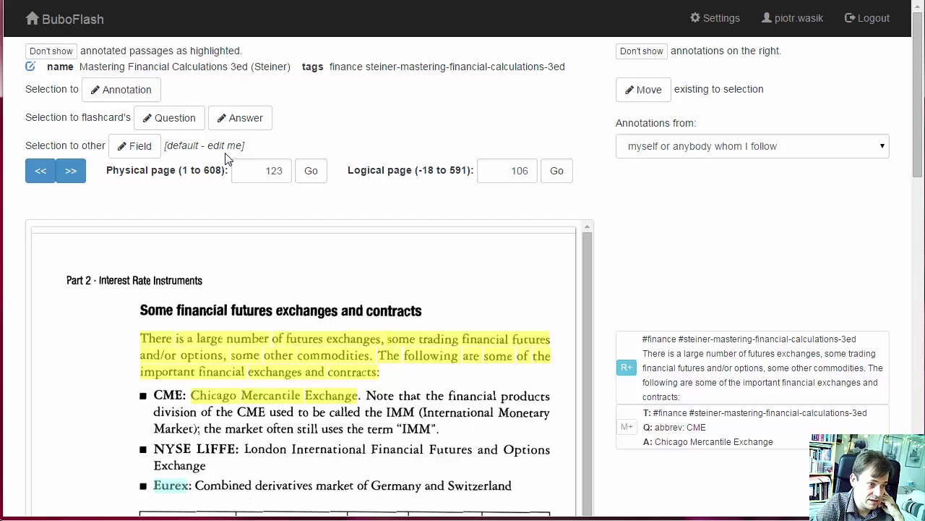
{"action": "left_click", "coordinate": [179, 128]}
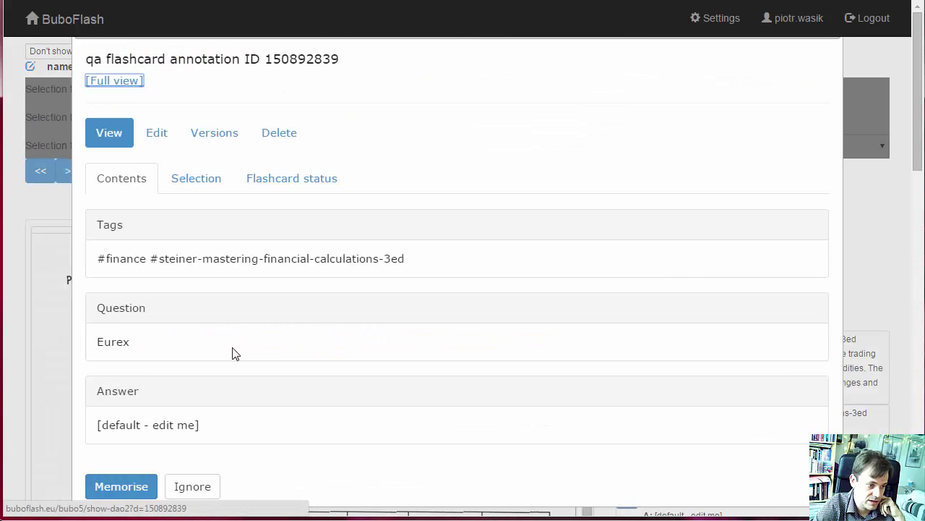
{"action": "key", "text": "Escape"}
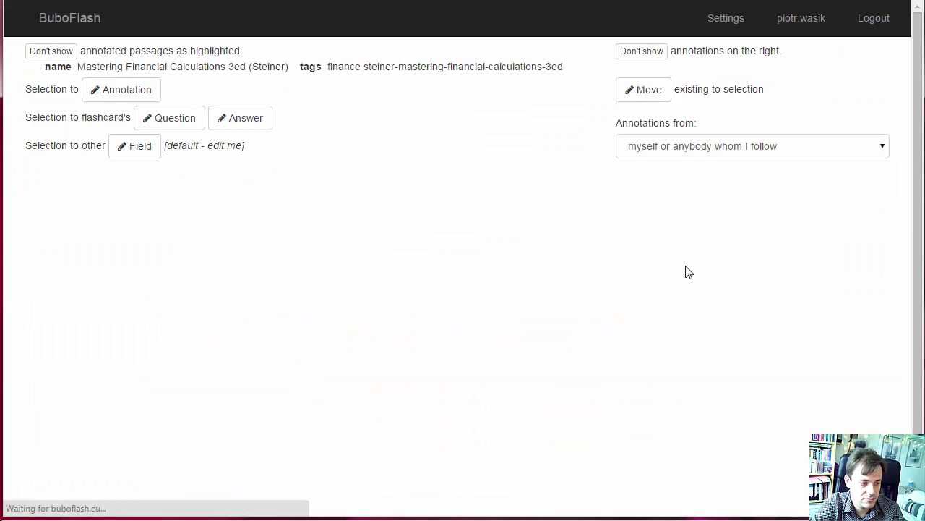
{"action": "left_click", "coordinate": [167, 485]}
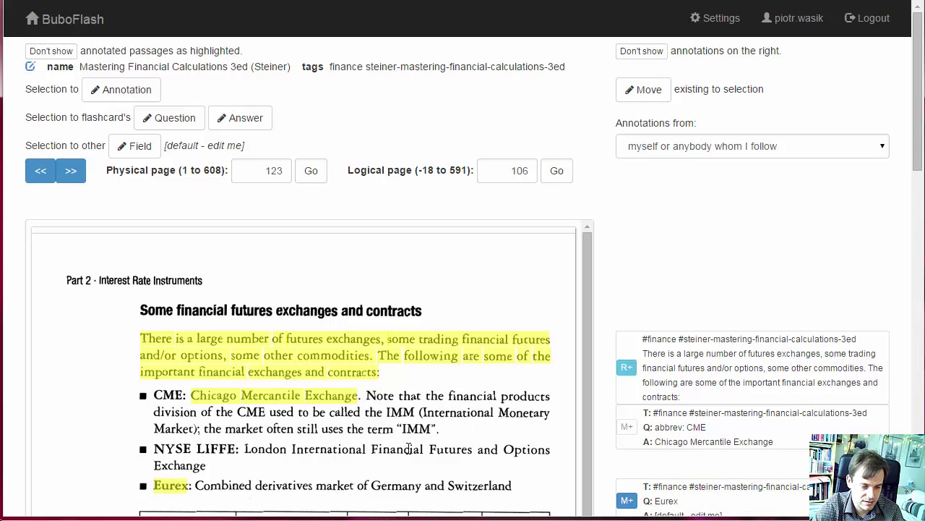
{"action": "left_click", "coordinate": [730, 501]}
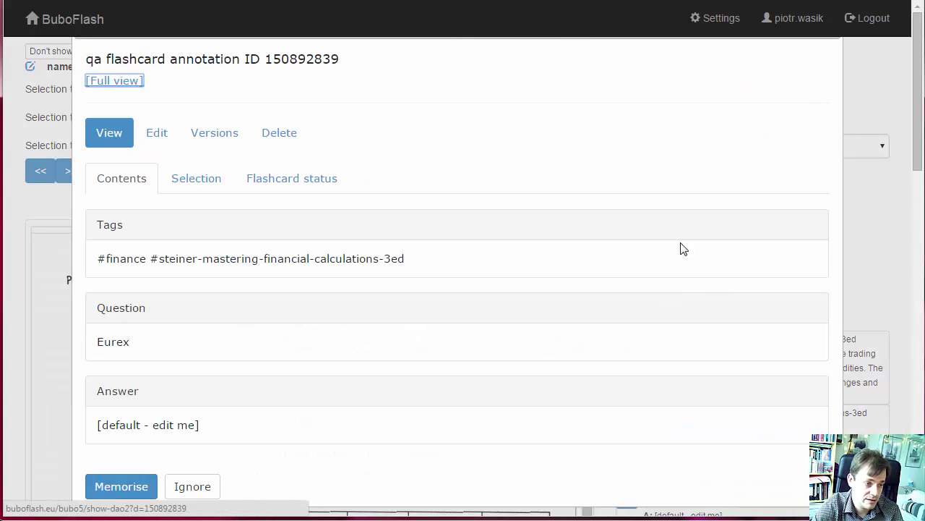
{"action": "left_click", "coordinate": [277, 137]}
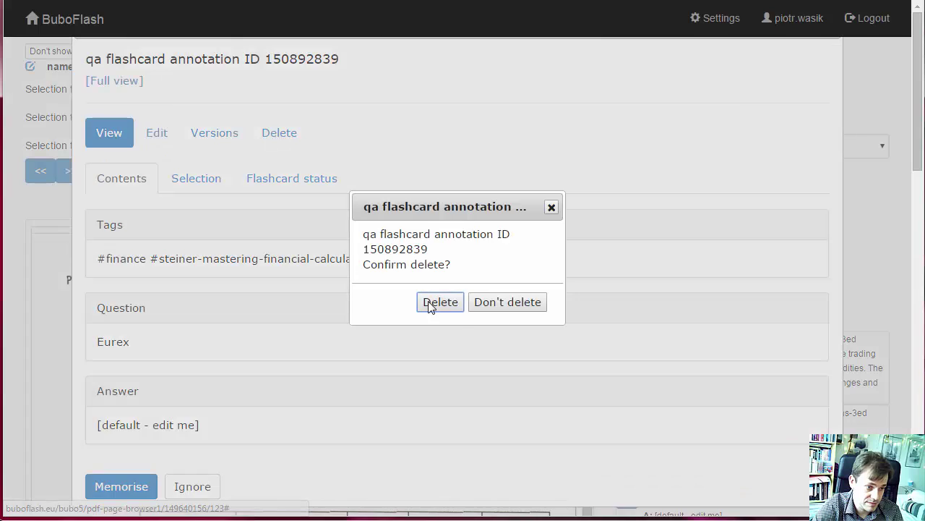
{"action": "left_click", "coordinate": [446, 309]}
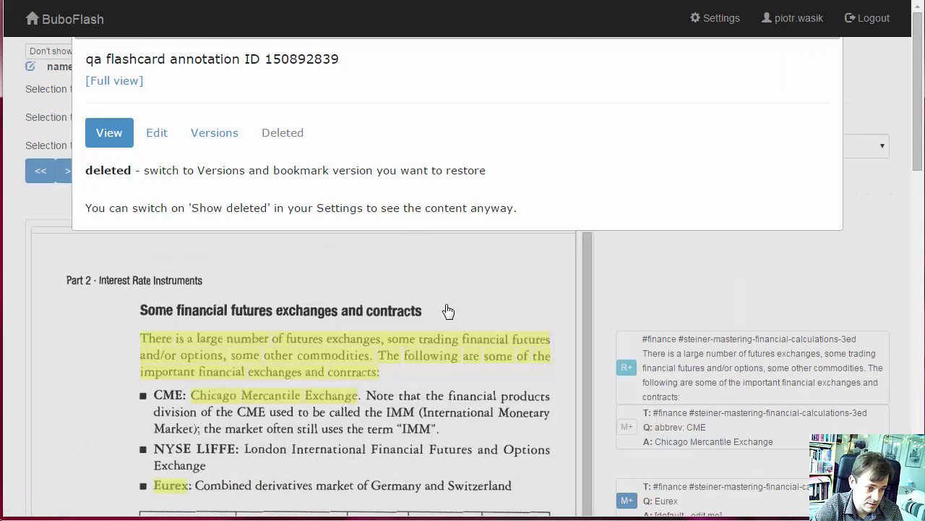
{"action": "left_click", "coordinate": [469, 356]}
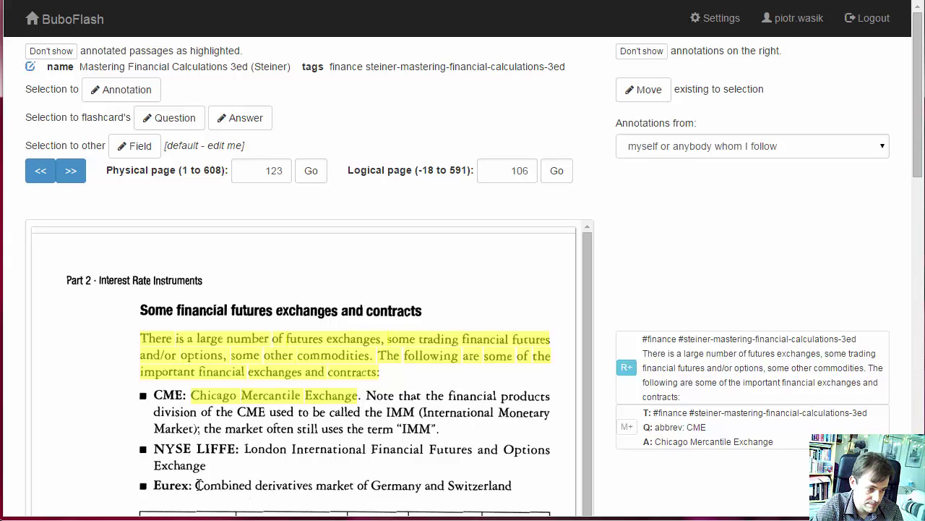
- Create a flashcard with "Eurex" as the question and "Combined derivatives market of Germany and Switzerland" stored as the other field
{"action": "left_click_drag", "start_coordinate": [197, 485], "coordinate": [512, 487]}
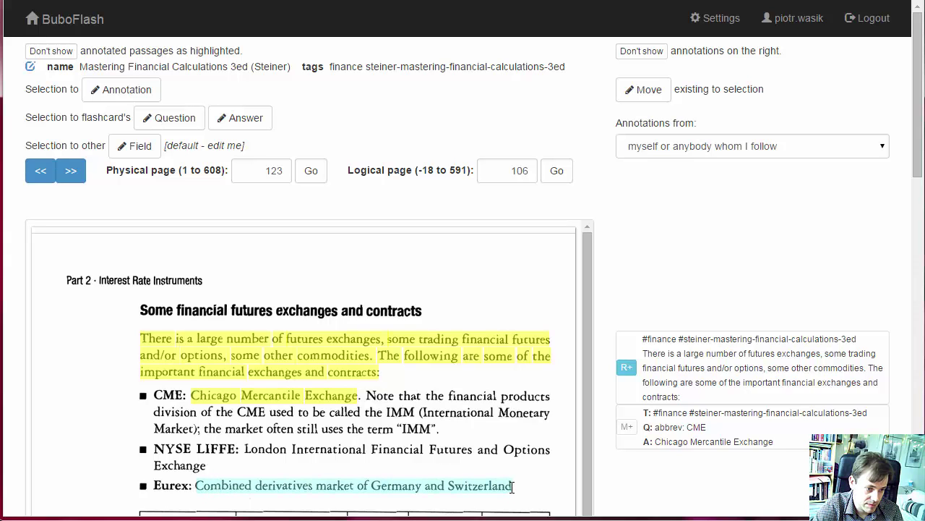
{"action": "left_click", "coordinate": [135, 149]}
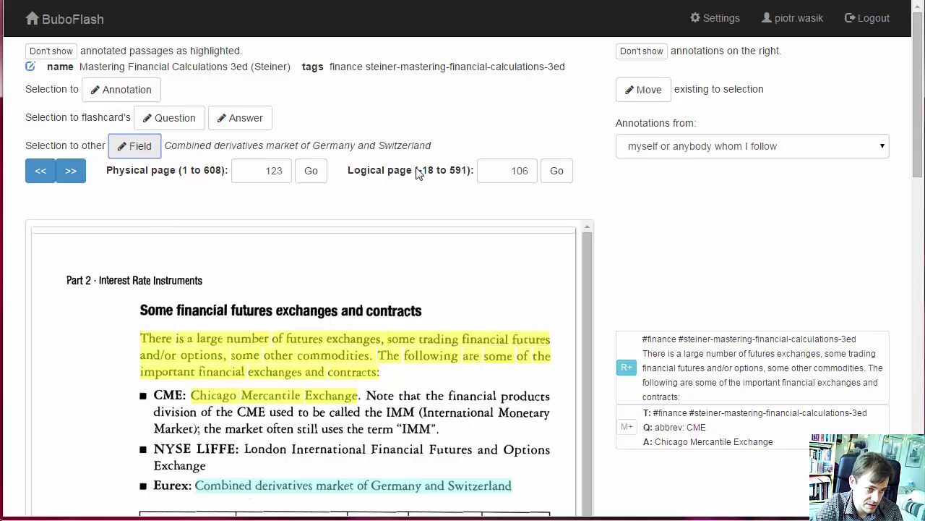
{"action": "double_click", "coordinate": [168, 486]}
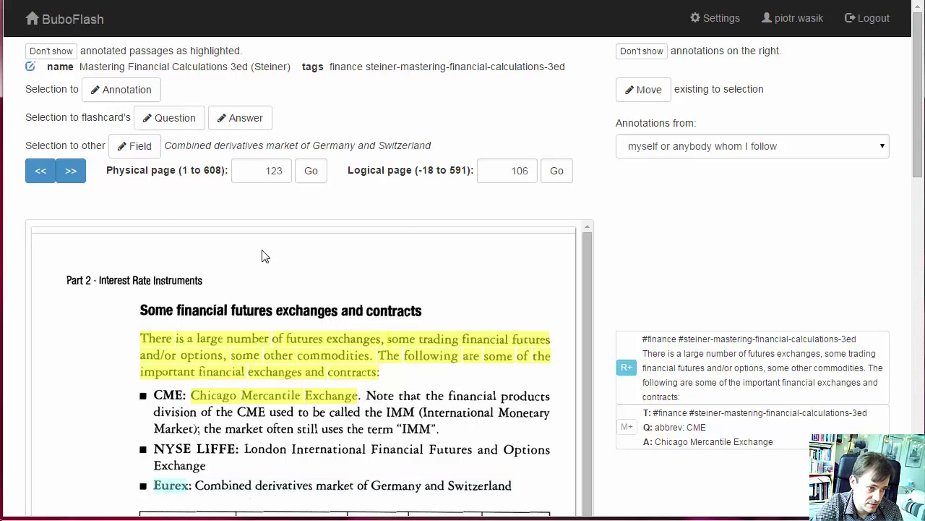
{"action": "left_click", "coordinate": [175, 119]}
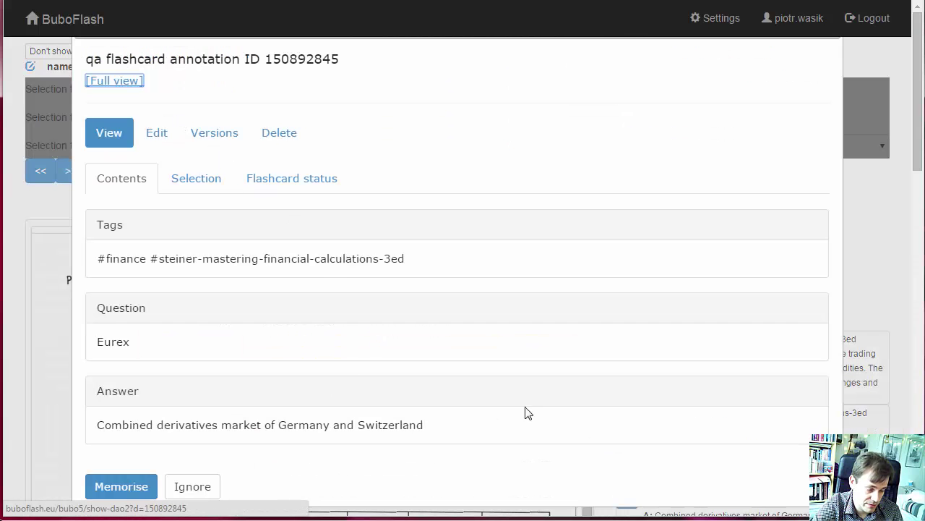
- Change the new flashcard's question to "What is Eurex?", save it, set the card to be memorised, and return to the book page
{"action": "left_click", "coordinate": [161, 139]}
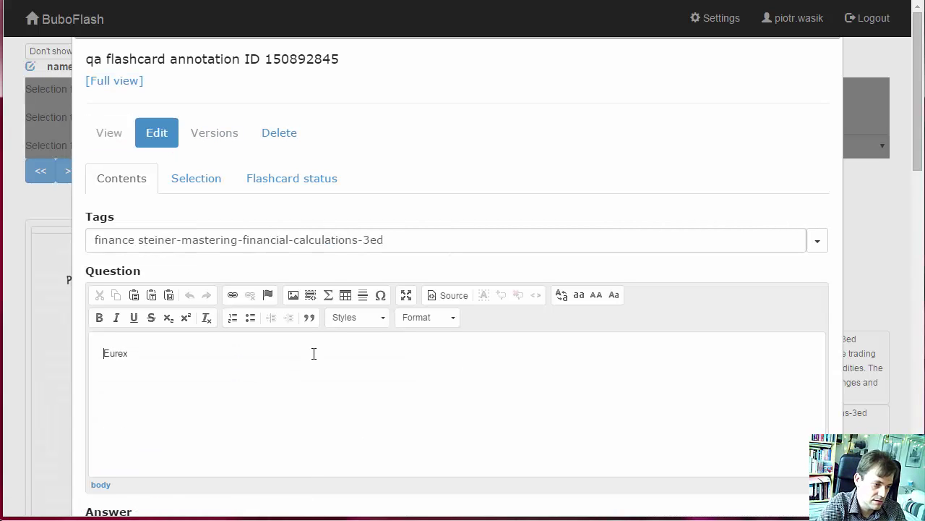
{"action": "type", "text": "What is"}
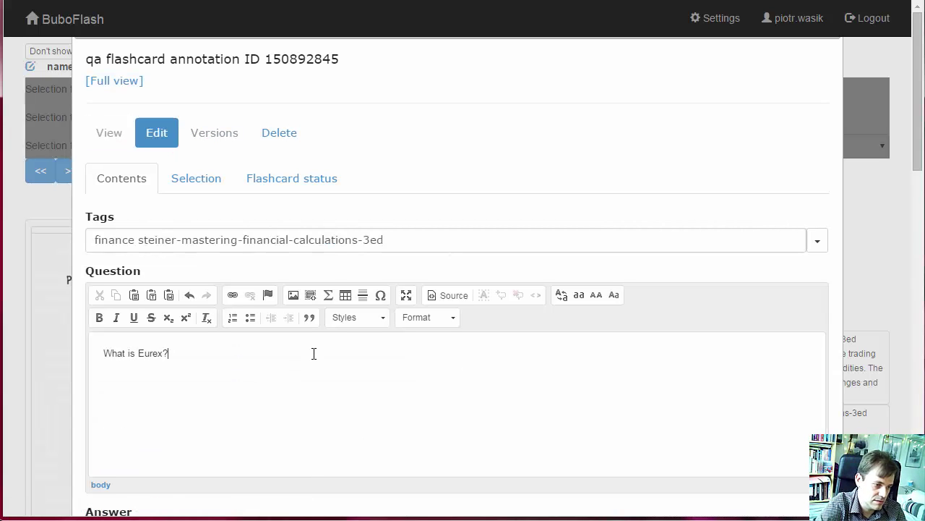
{"action": "scroll", "coordinate": [314, 353], "scroll_direction": "down", "scroll_amount": 4}
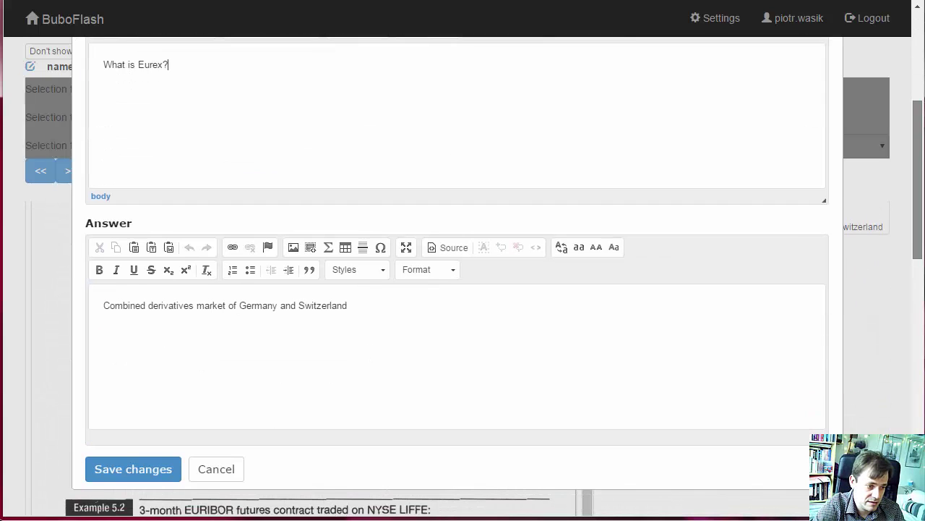
{"action": "left_click", "coordinate": [162, 461]}
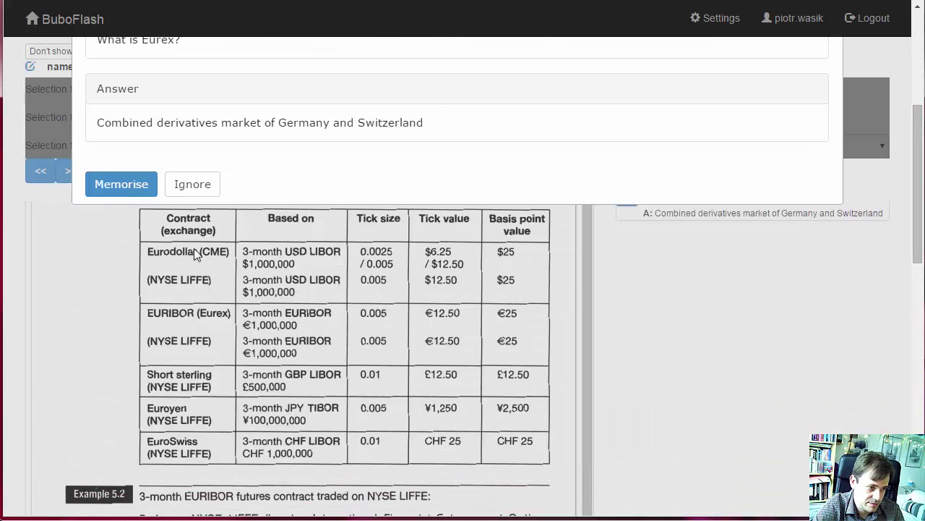
{"action": "left_click", "coordinate": [122, 184]}
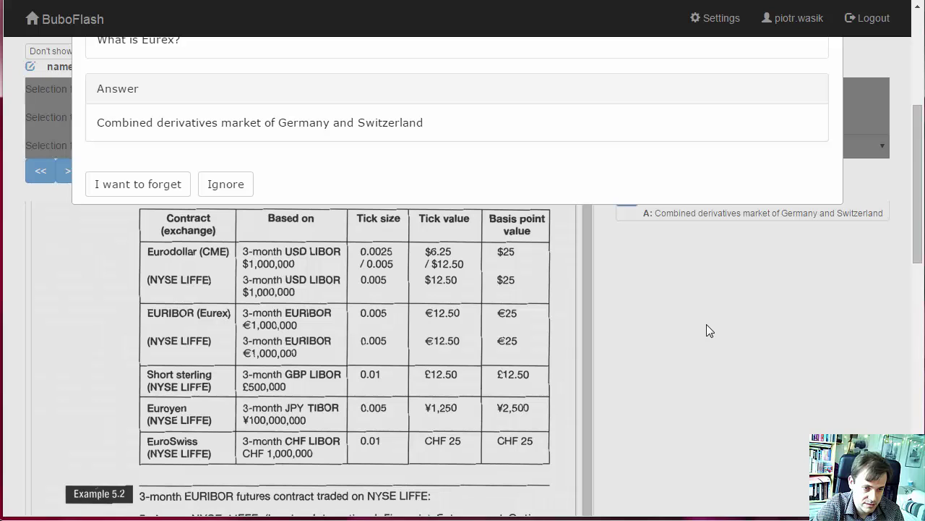
{"action": "left_click", "coordinate": [707, 324]}
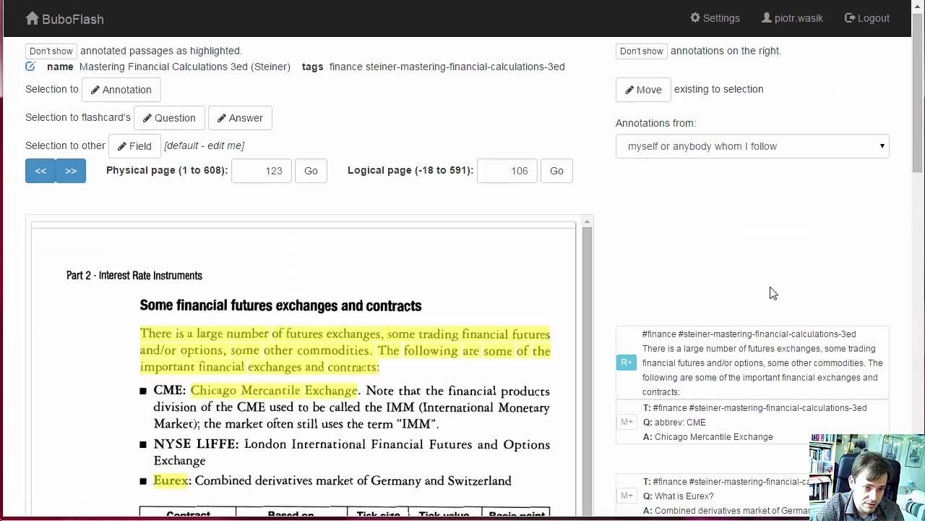
- Review all annotation levels, view the "[instrument type?]" flashcard in full with its source selection, and open the original PDF page from it
{"action": "scroll", "coordinate": [912, 130], "scroll_direction": "down", "scroll_amount": 2}
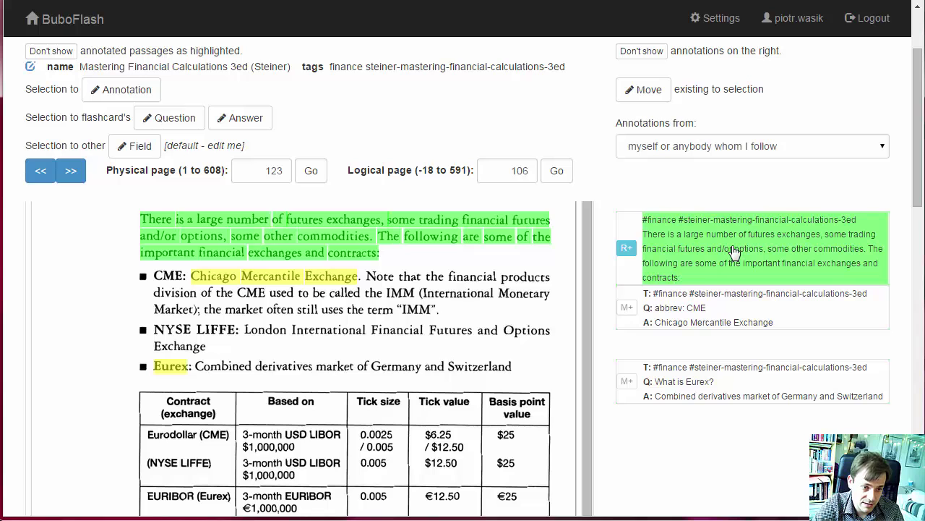
{"action": "mouse_move", "coordinate": [920, 141]}
{"action": "left_mouse_down"}
{"action": "mouse_move", "coordinate": [918, 411]}
{"action": "mouse_move", "coordinate": [918, 364]}
{"action": "left_mouse_up"}
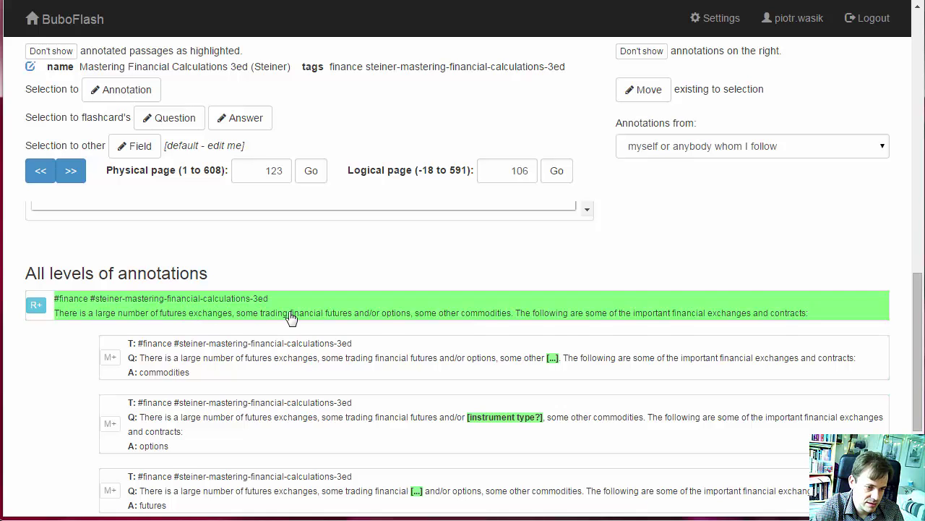
{"action": "left_click_drag", "start_coordinate": [919, 296], "coordinate": [920, 370]}
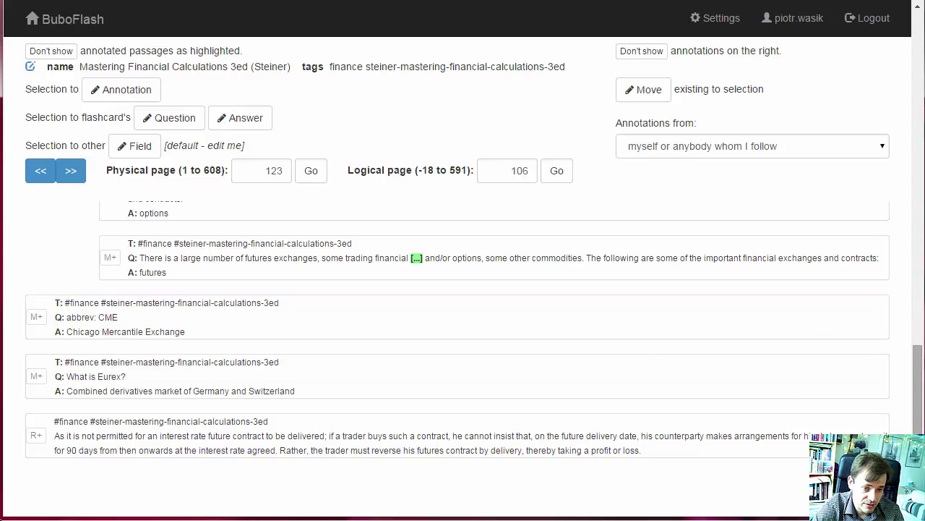
{"action": "scroll", "coordinate": [919, 428], "scroll_direction": "up", "scroll_amount": 3}
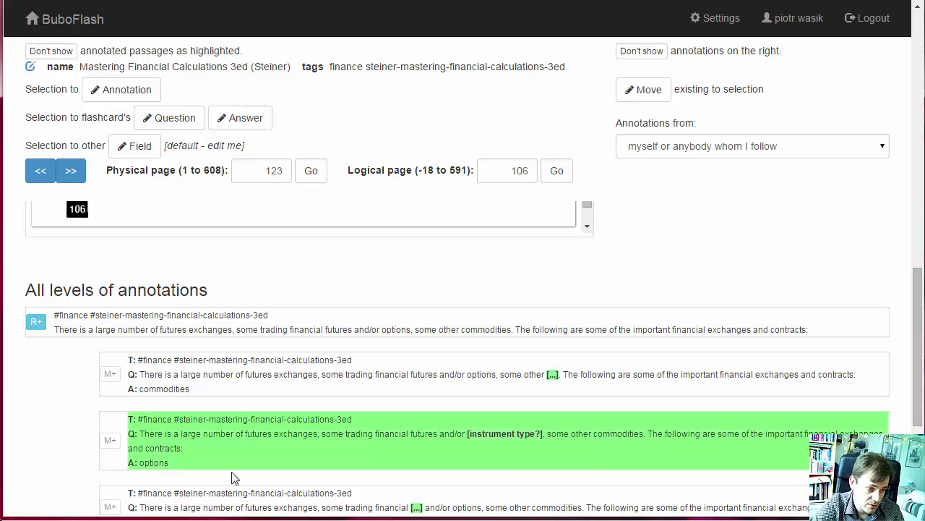
{"action": "left_click", "coordinate": [275, 434]}
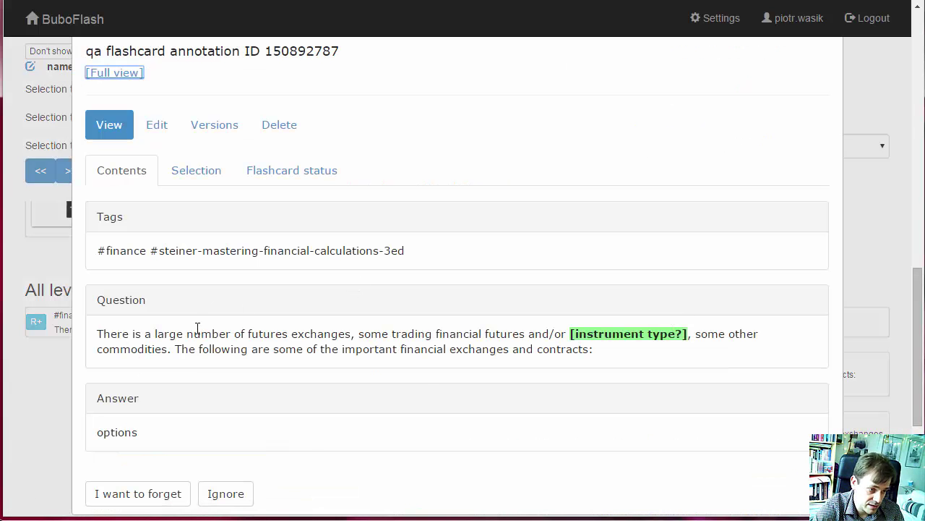
{"action": "left_click", "coordinate": [115, 73]}
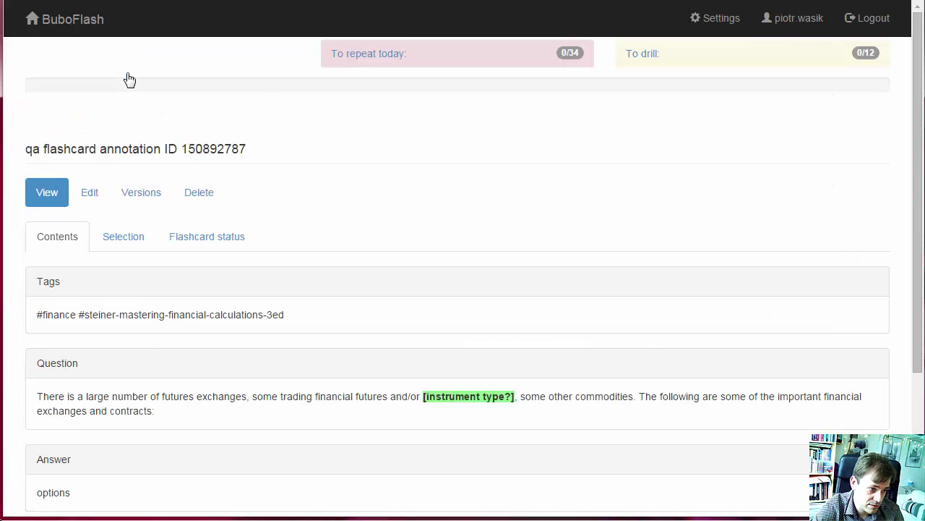
{"action": "left_click", "coordinate": [124, 239]}
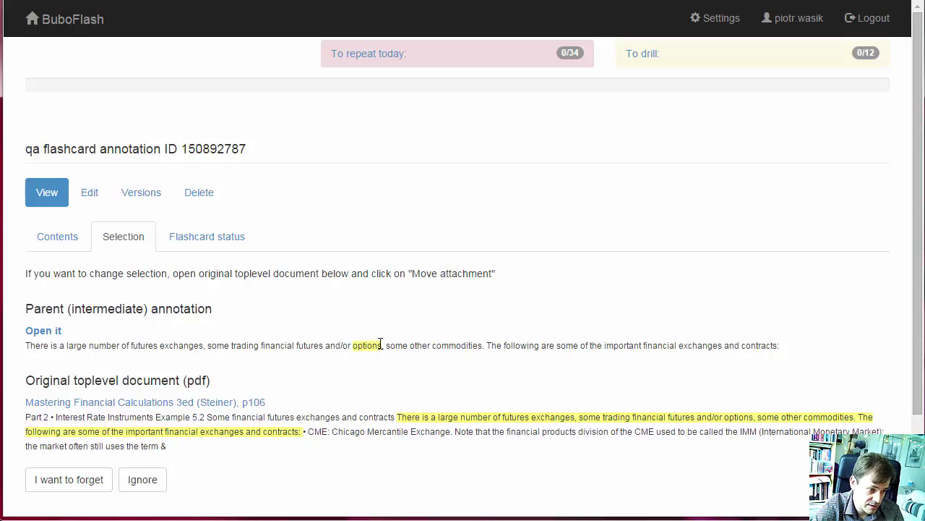
{"action": "left_click", "coordinate": [183, 402]}
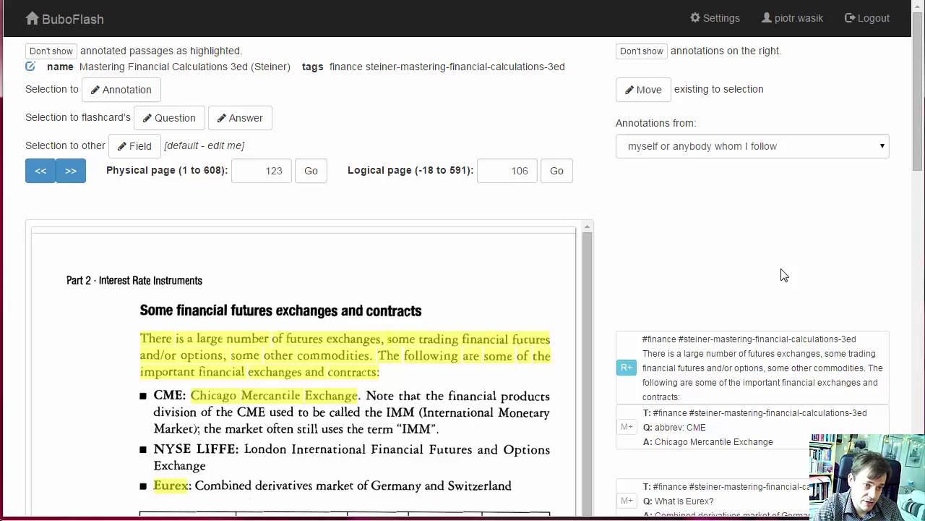
- Hide the annotations beside the page and the passage highlighting, and check the available annotation author filters without changing the filter
{"action": "left_click", "coordinate": [638, 57]}
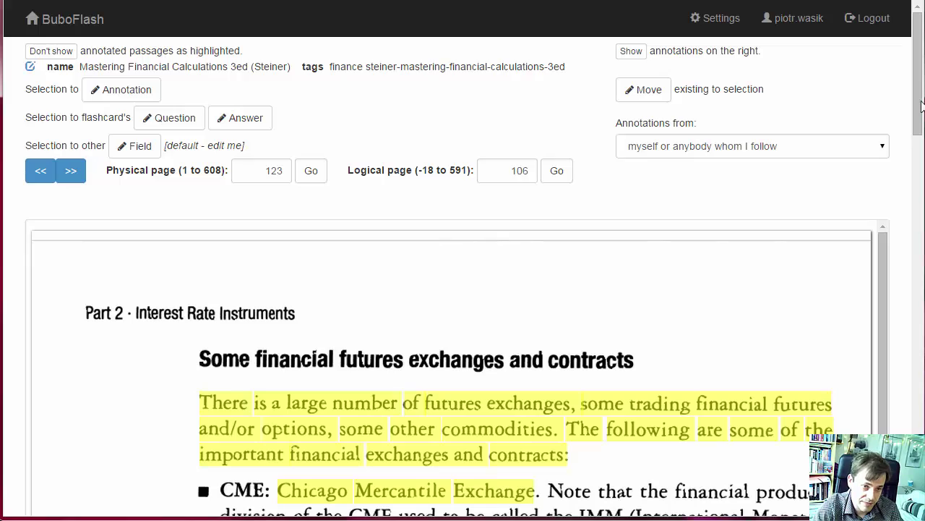
{"action": "mouse_move", "coordinate": [920, 103]}
{"action": "left_mouse_down"}
{"action": "mouse_move", "coordinate": [920, 419]}
{"action": "mouse_move", "coordinate": [911, 62]}
{"action": "left_mouse_up"}
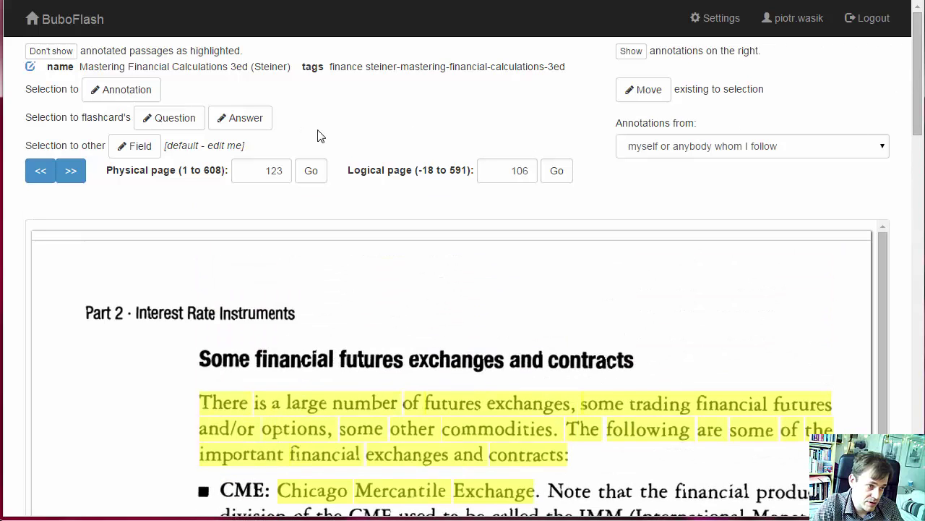
{"action": "left_click", "coordinate": [53, 54]}
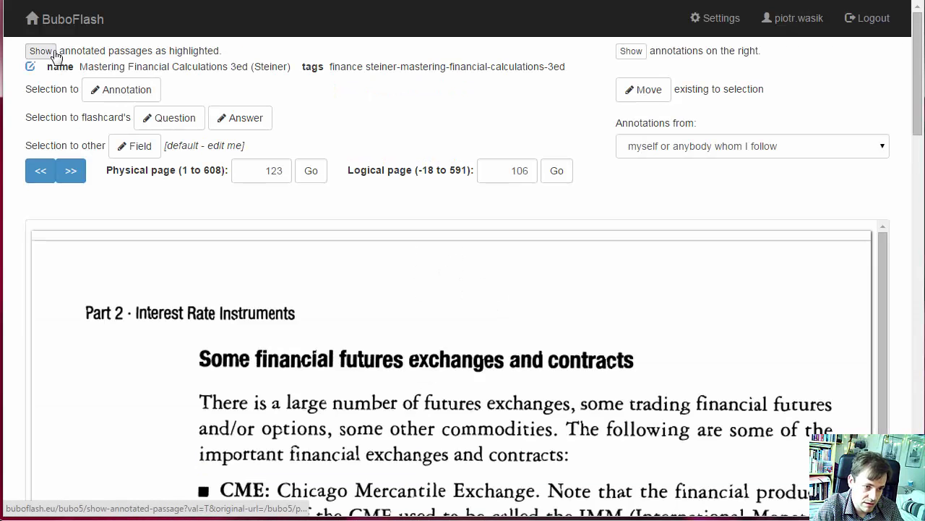
{"action": "left_click", "coordinate": [699, 152]}
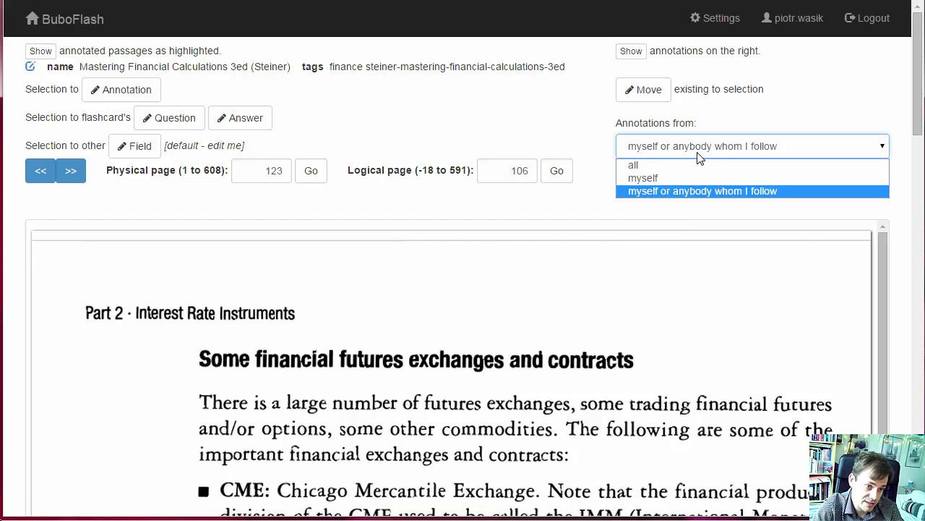
{"action": "left_click", "coordinate": [699, 155]}
{"action": "left_click", "coordinate": [346, 153]}
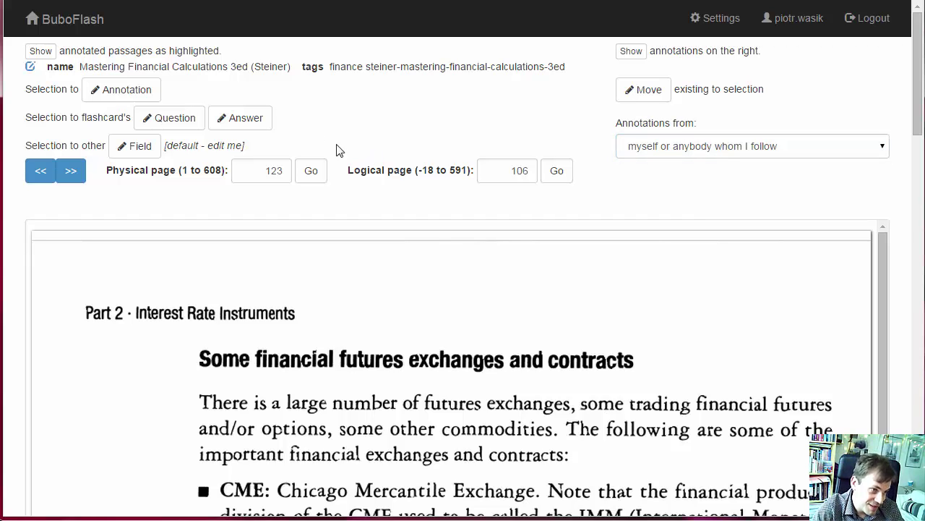
- Go to the home page, open the drill session and stop it, and start today's repetitions
{"action": "left_click", "coordinate": [86, 24]}
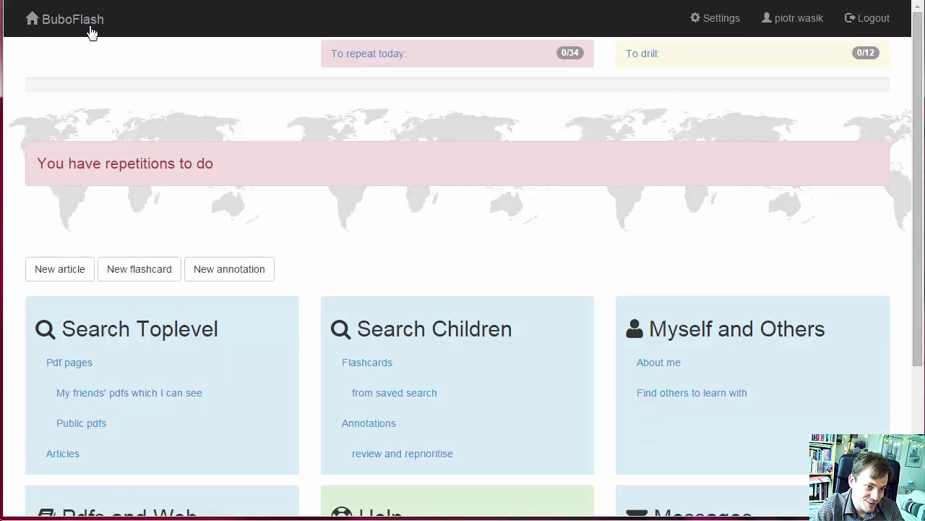
{"action": "left_click", "coordinate": [643, 55]}
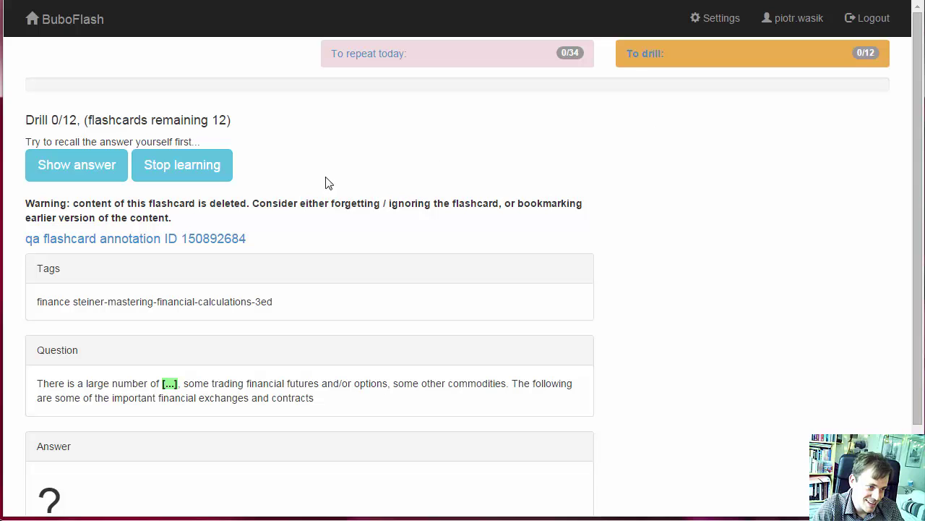
{"action": "left_click", "coordinate": [182, 165]}
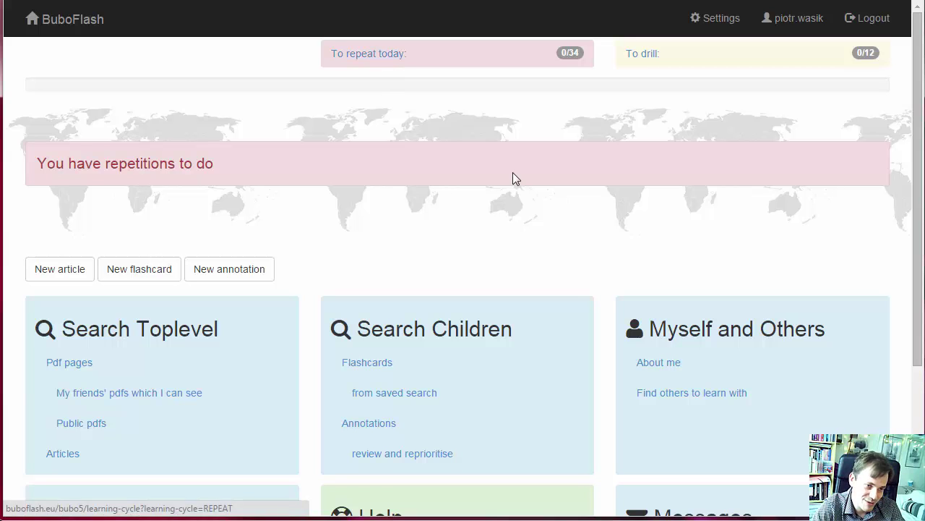
{"action": "left_click", "coordinate": [378, 64]}
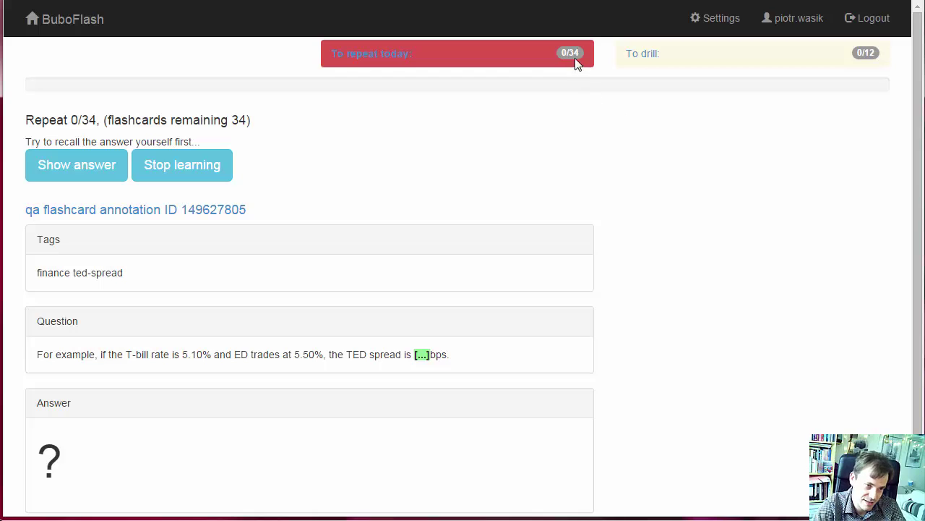